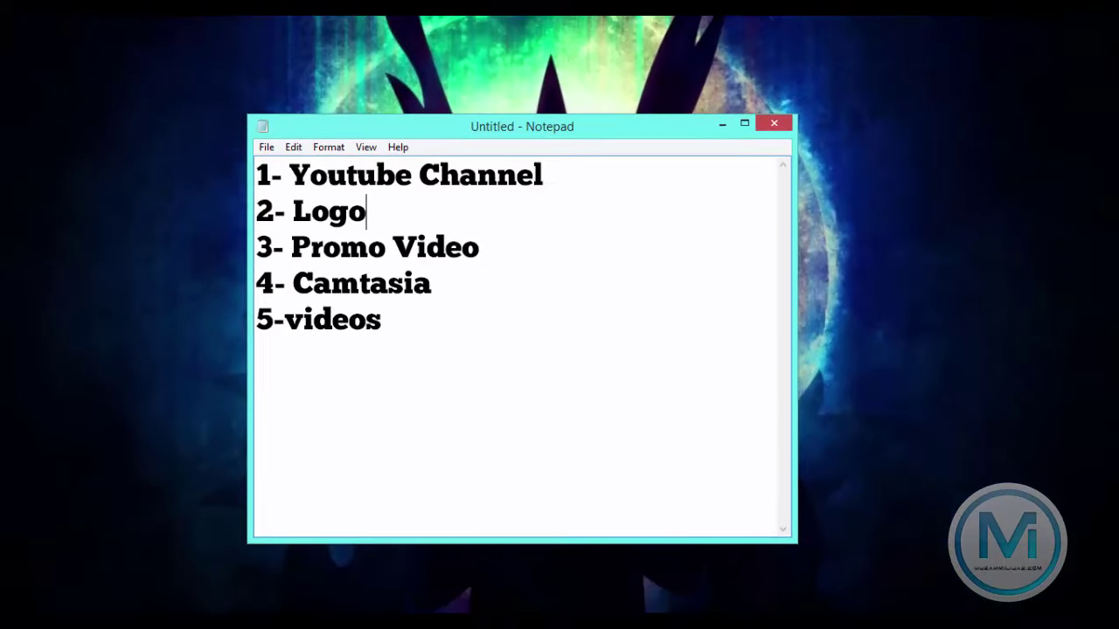
- Search the computer for Sothink Logo Maker Professional and launch it
mouse_move(1115, 26)
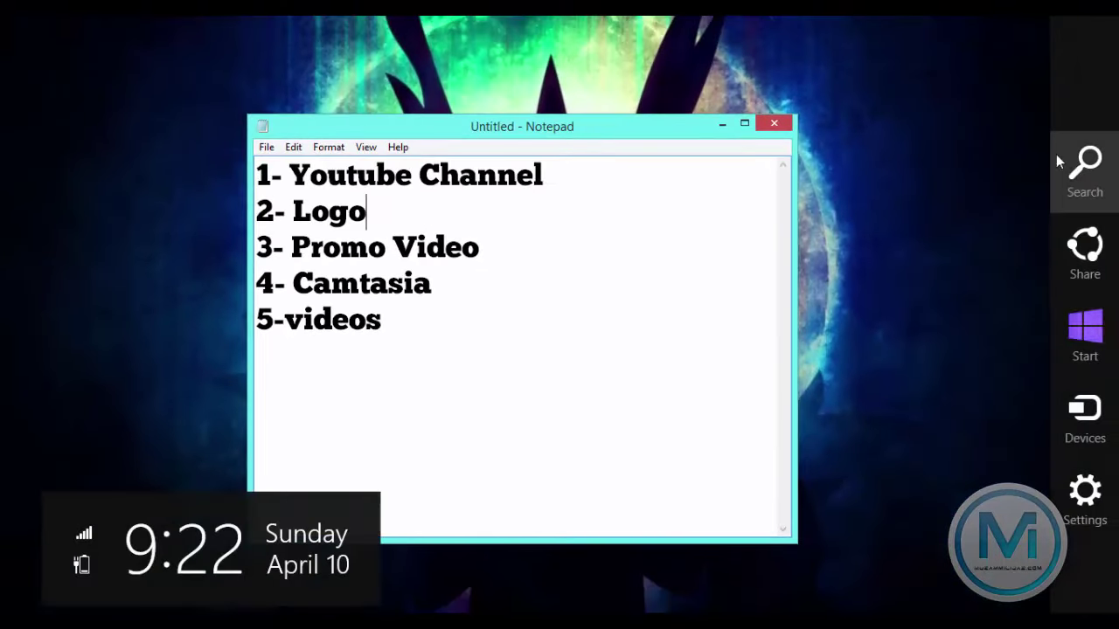
click(1069, 164)
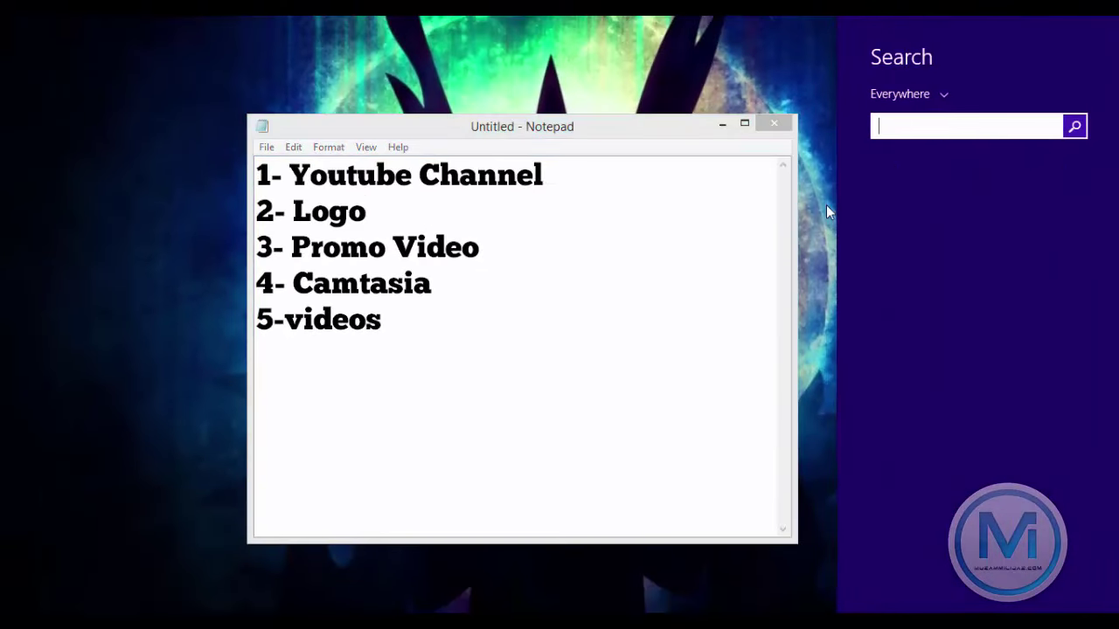
text(sothink Logo Maker Professional)
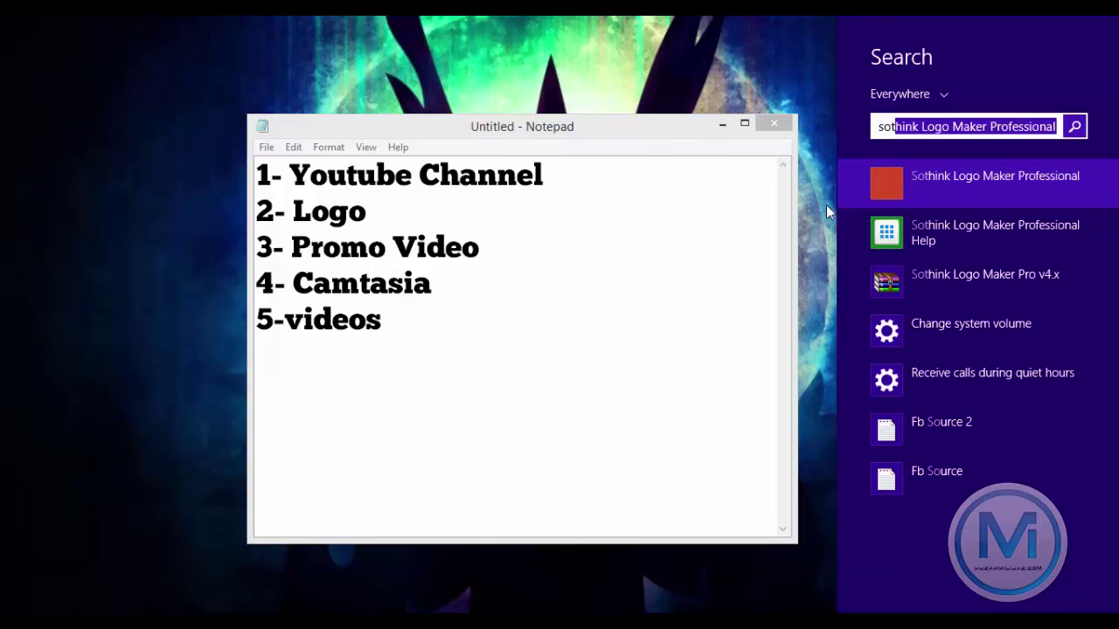
click(942, 207)
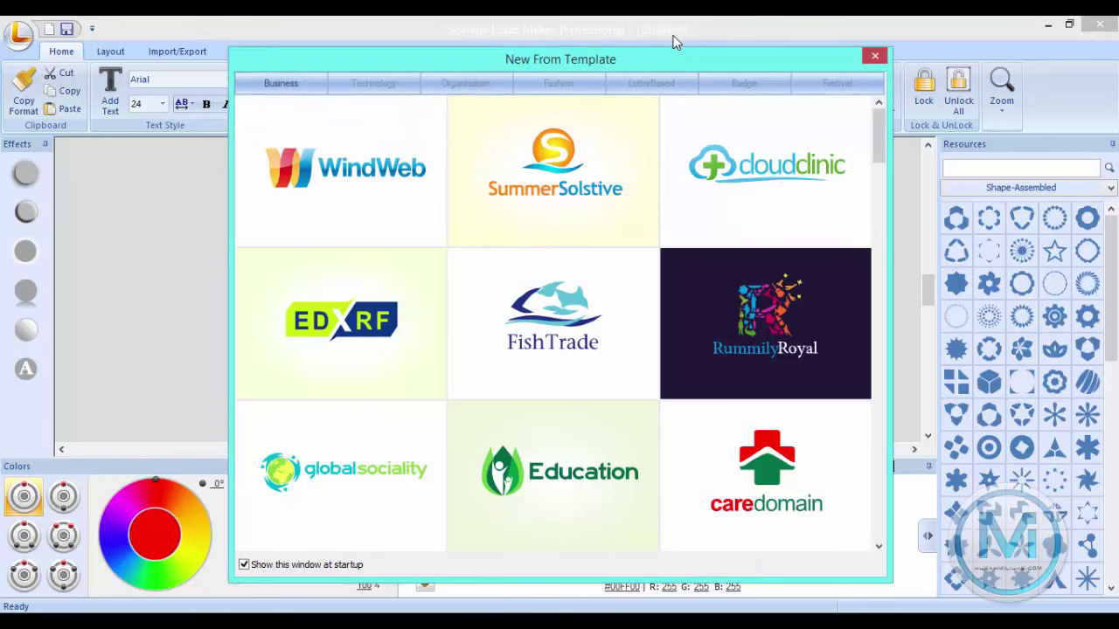
- Browse the Business logo templates and open the SummerSolstive template
drag(654, 63, 630, 55)
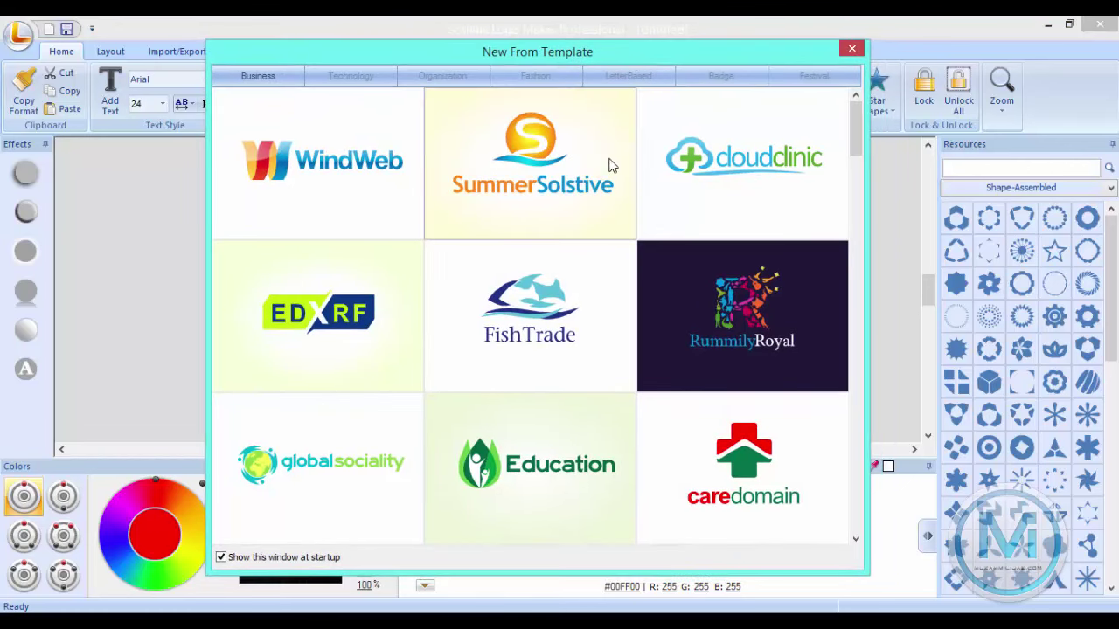
scroll(574, 267, down, 3)
scroll(563, 279, down, 6)
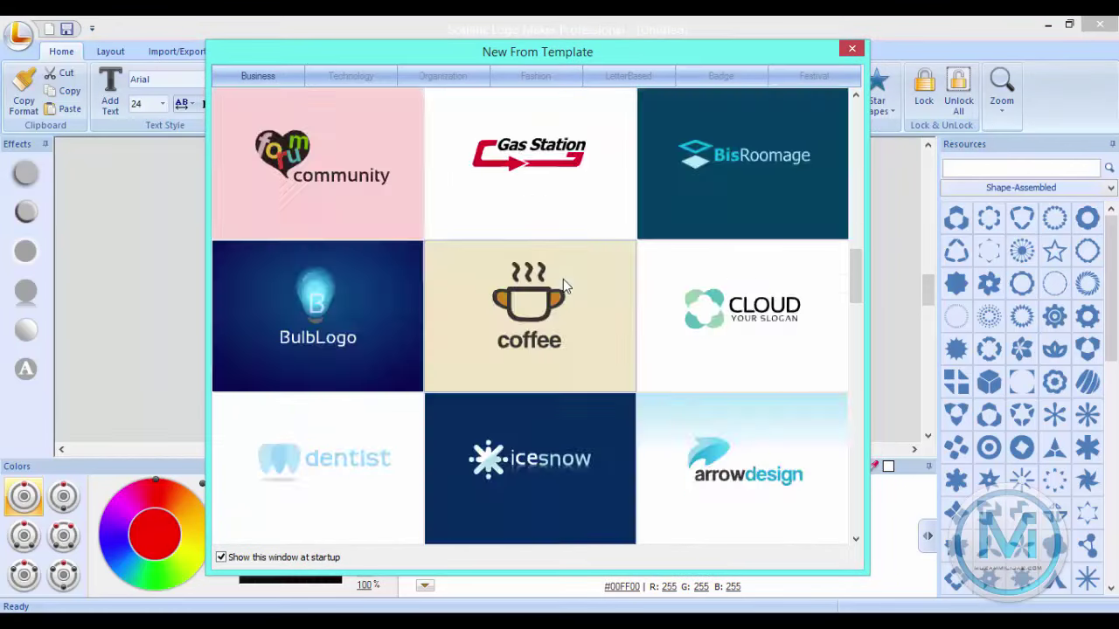
scroll(563, 279, up, 9)
scroll(479, 158, up, 1)
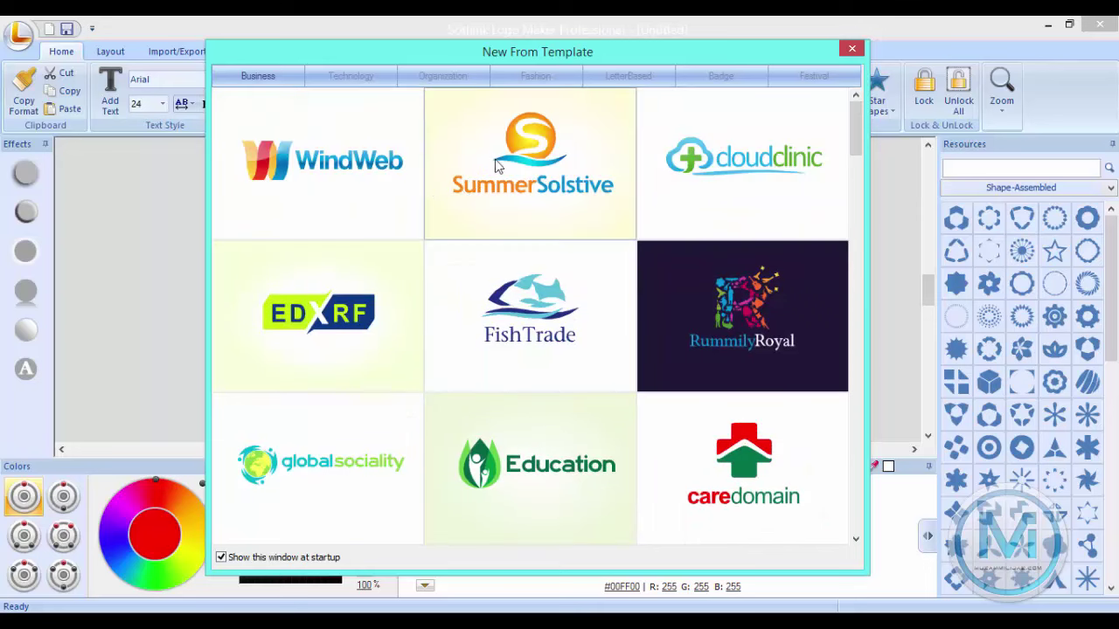
double_click(517, 162)
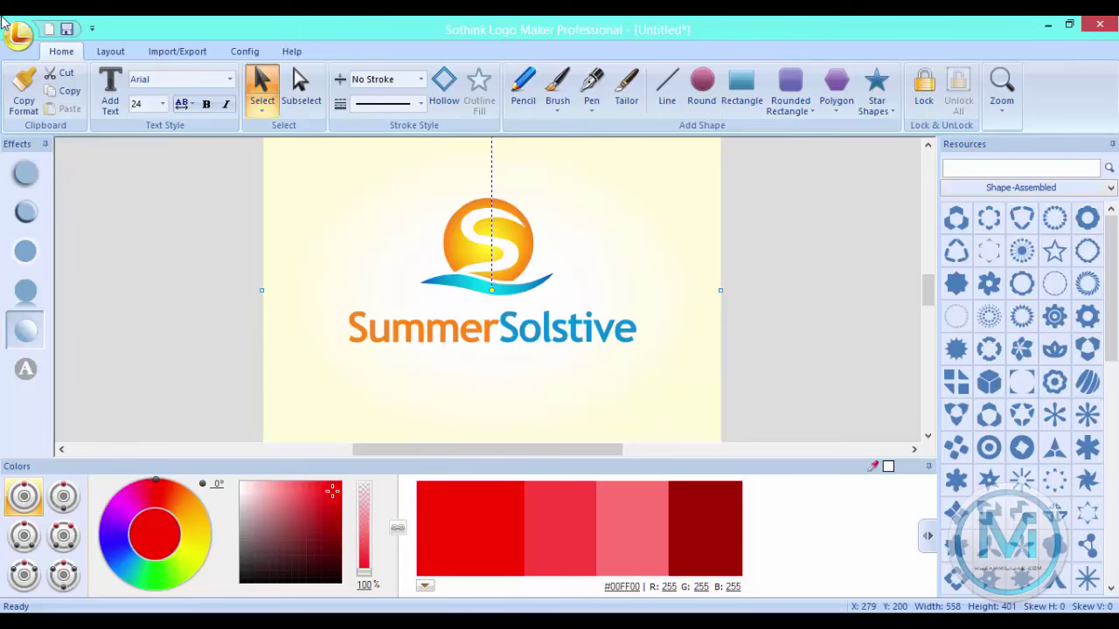
- Examine the image export settings for the logo, including size, format and transparent background, without exporting
click(20, 33)
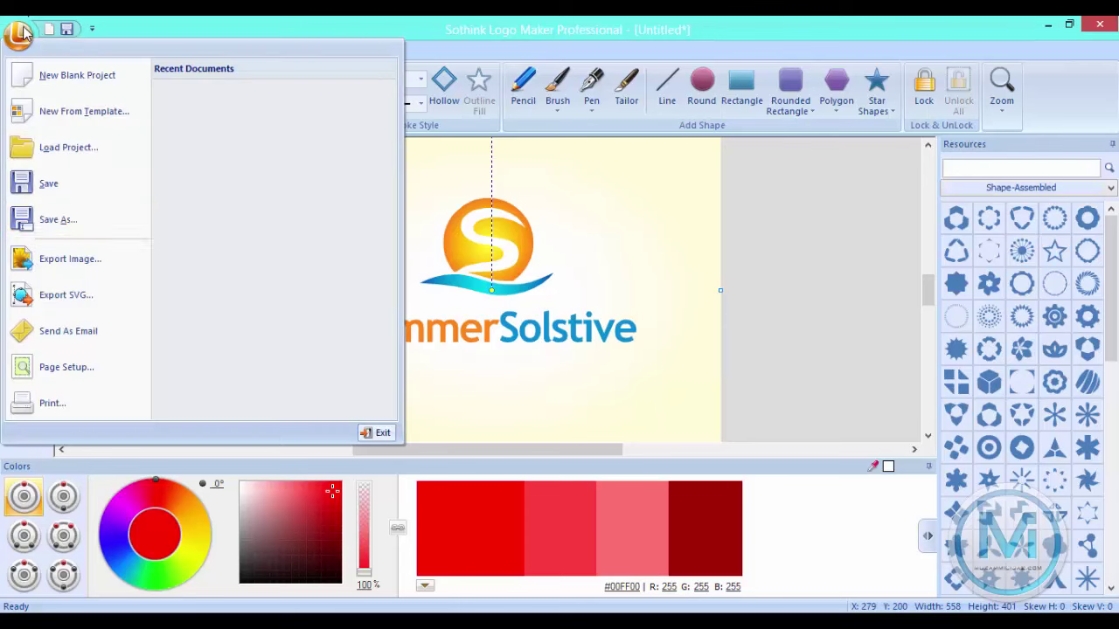
click(70, 259)
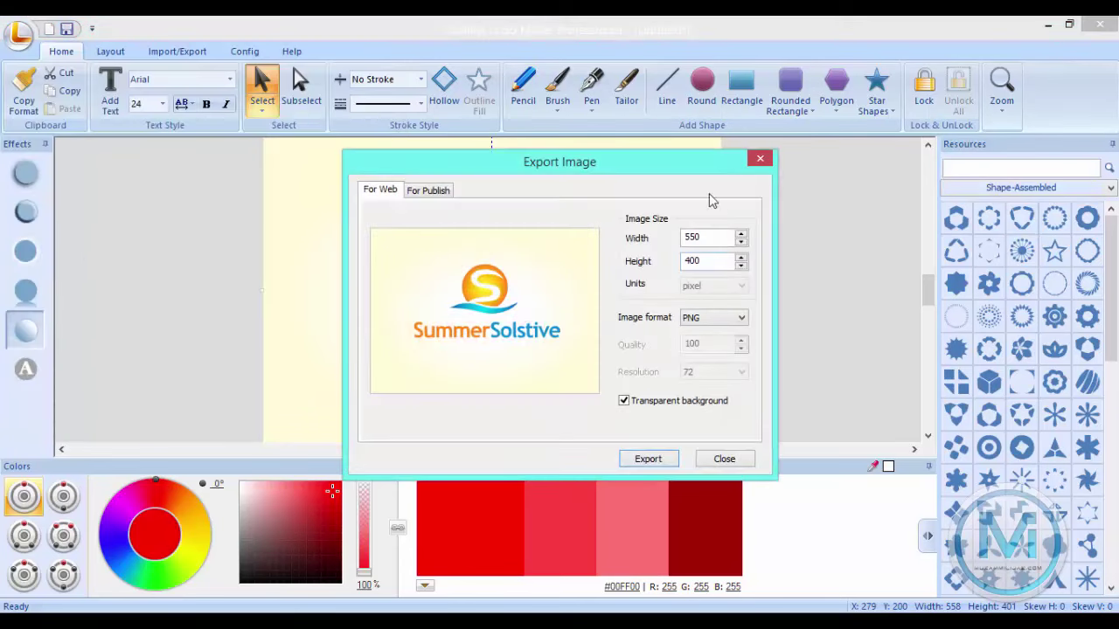
drag(667, 172, 559, 166)
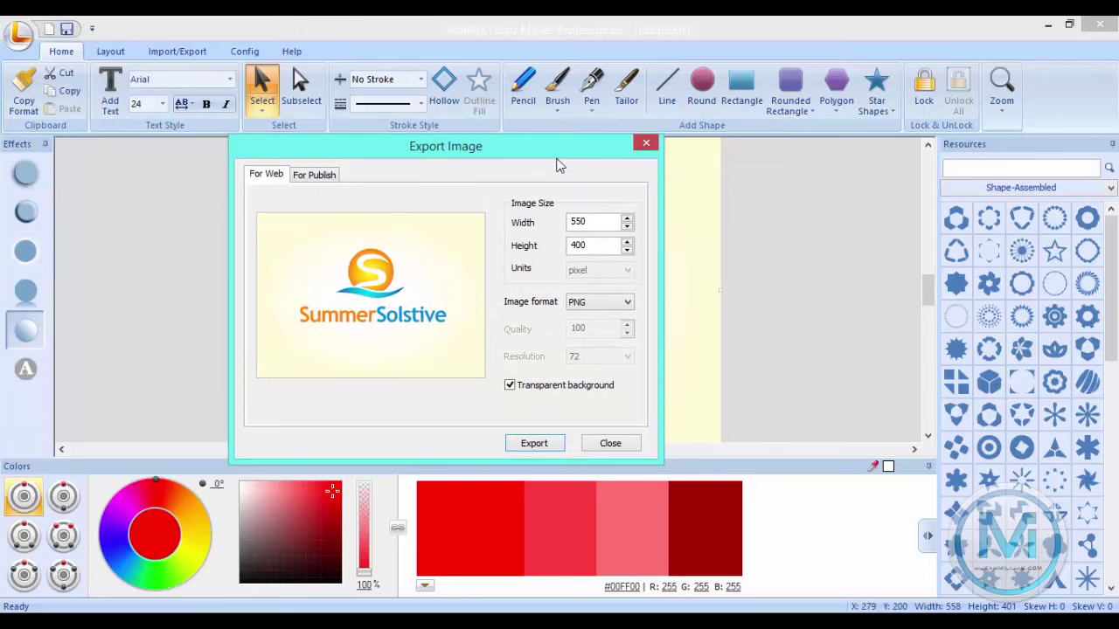
click(606, 444)
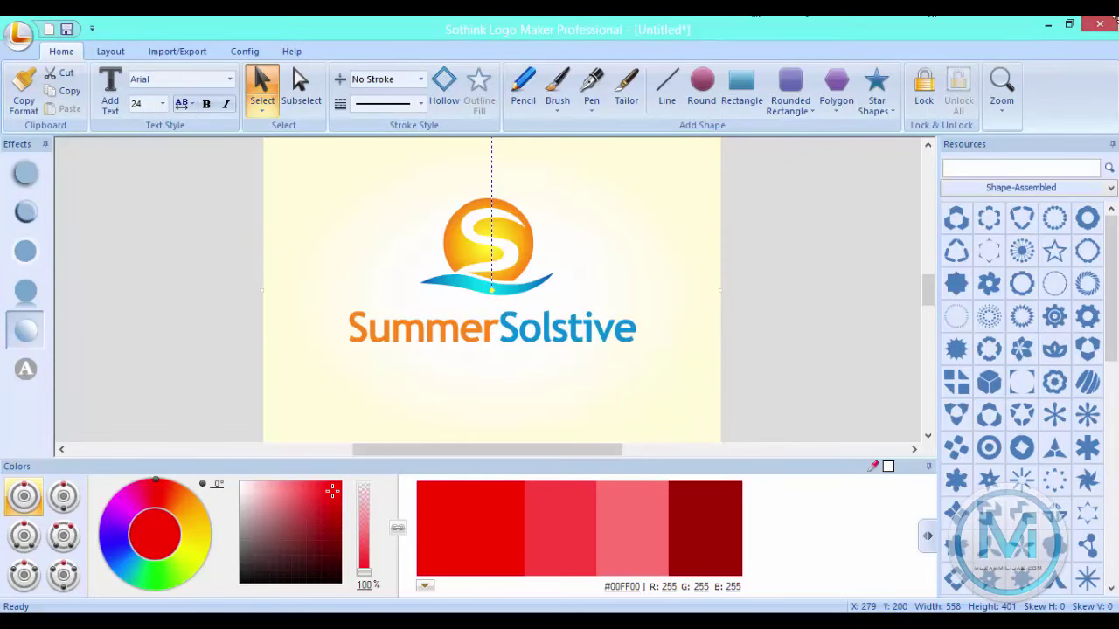
- Close the logo maker without saving the project and highlight the Promo Video entry in the Notepad list
click(1099, 23)
click(588, 365)
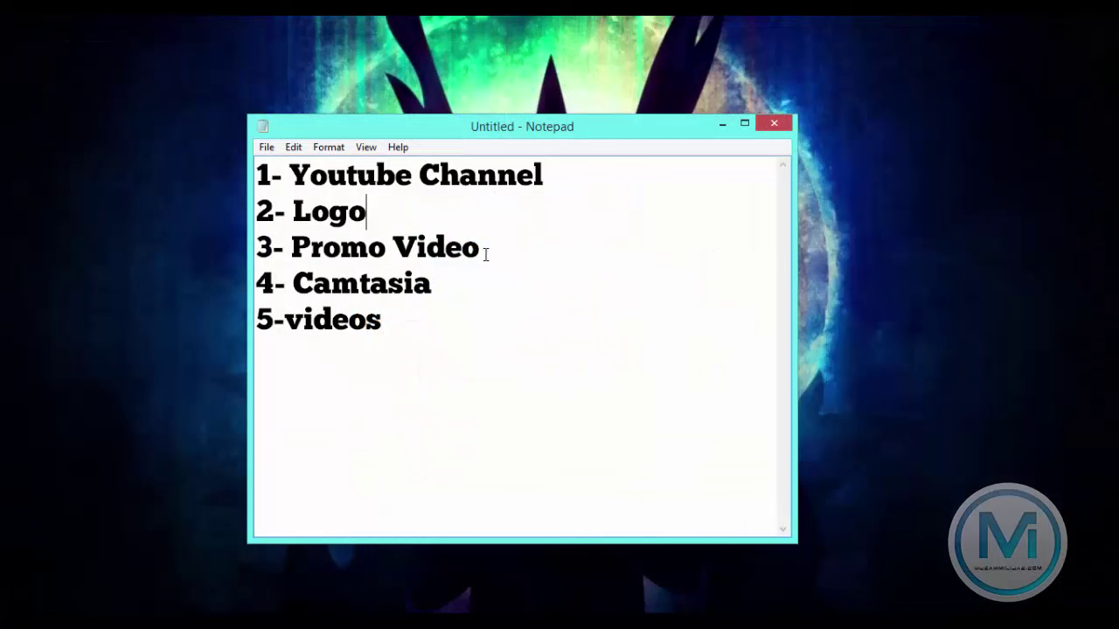
drag(486, 255, 291, 245)
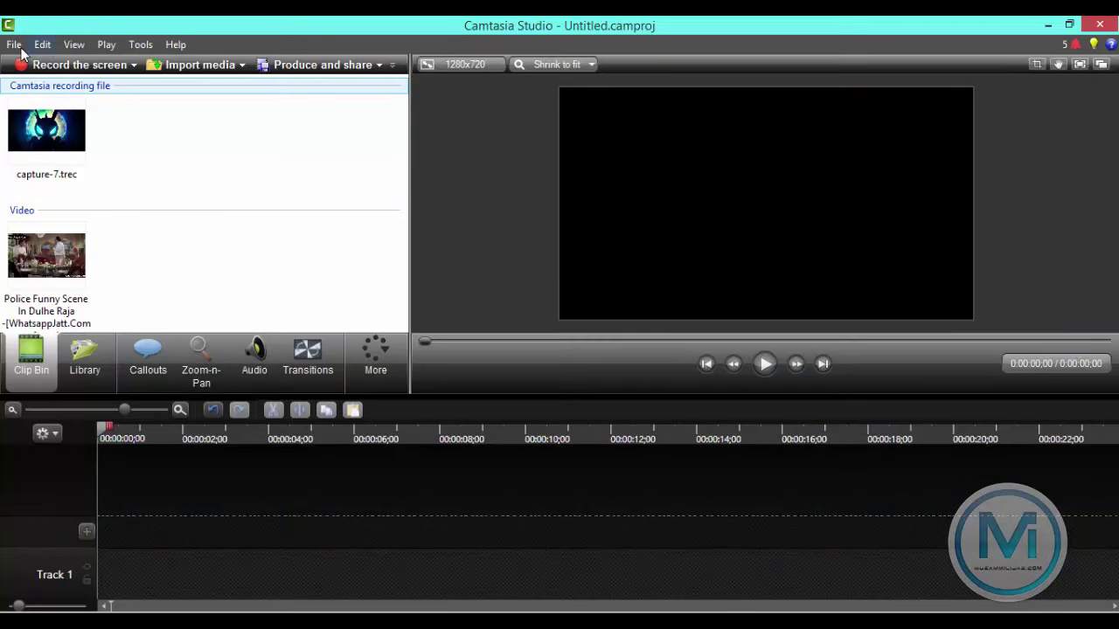
- Import the promo video poromo.mp4 from the poromo folder on drive E: into the Camtasia Studio clip bin
click(15, 45)
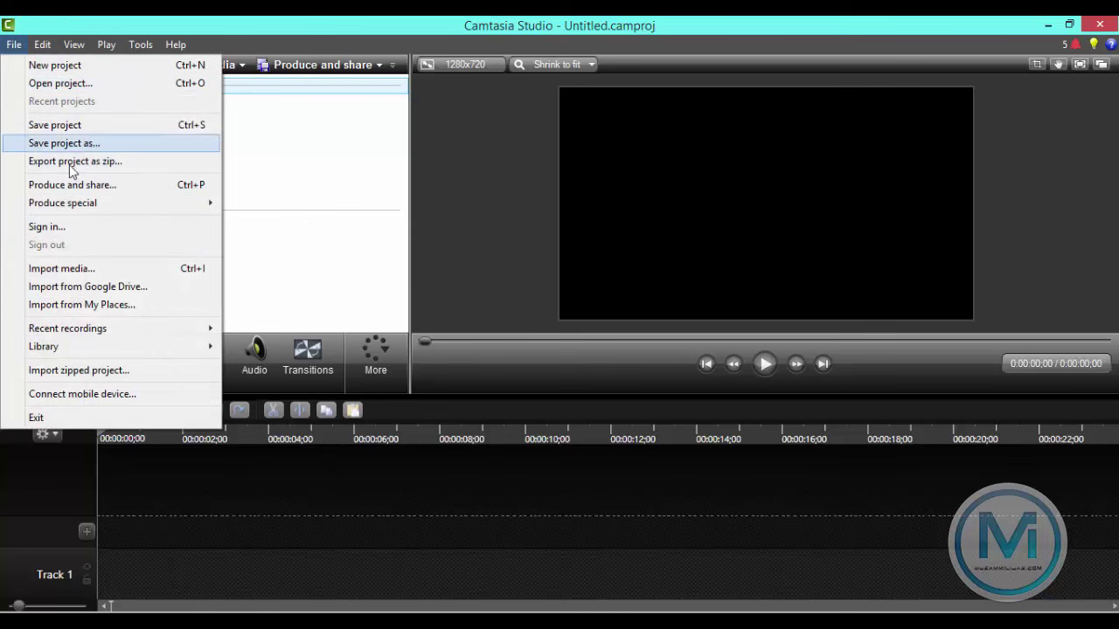
click(75, 268)
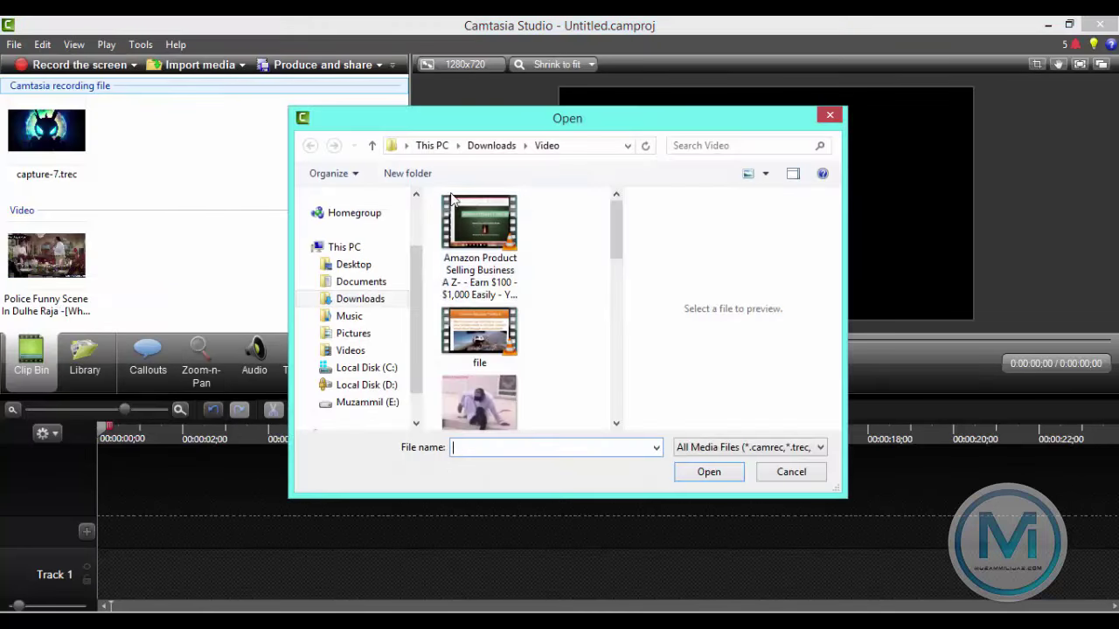
click(346, 283)
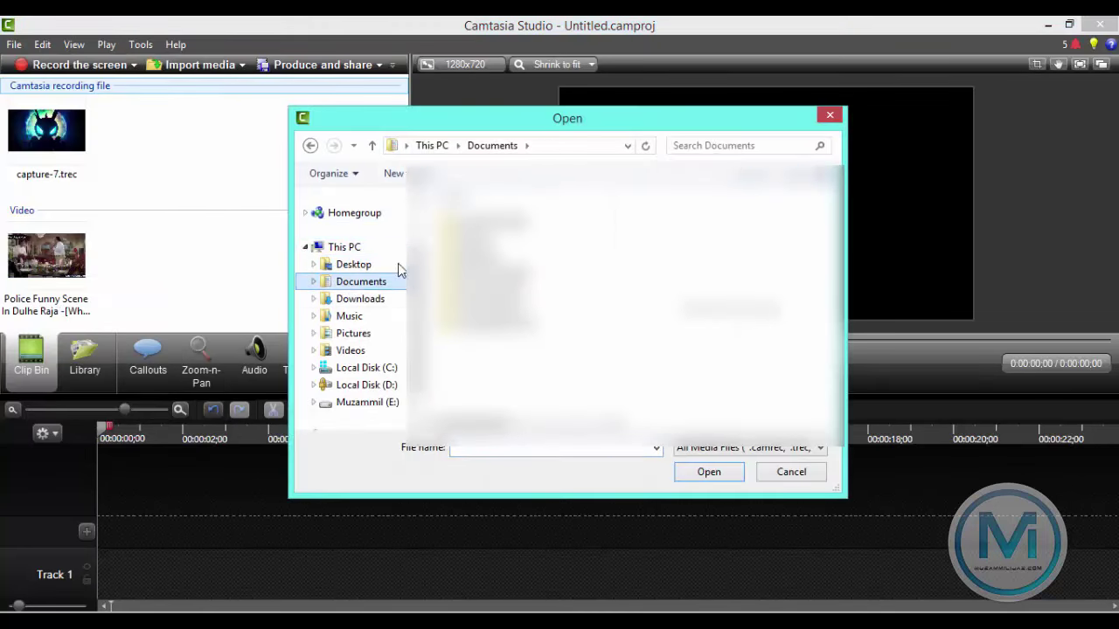
click(428, 149)
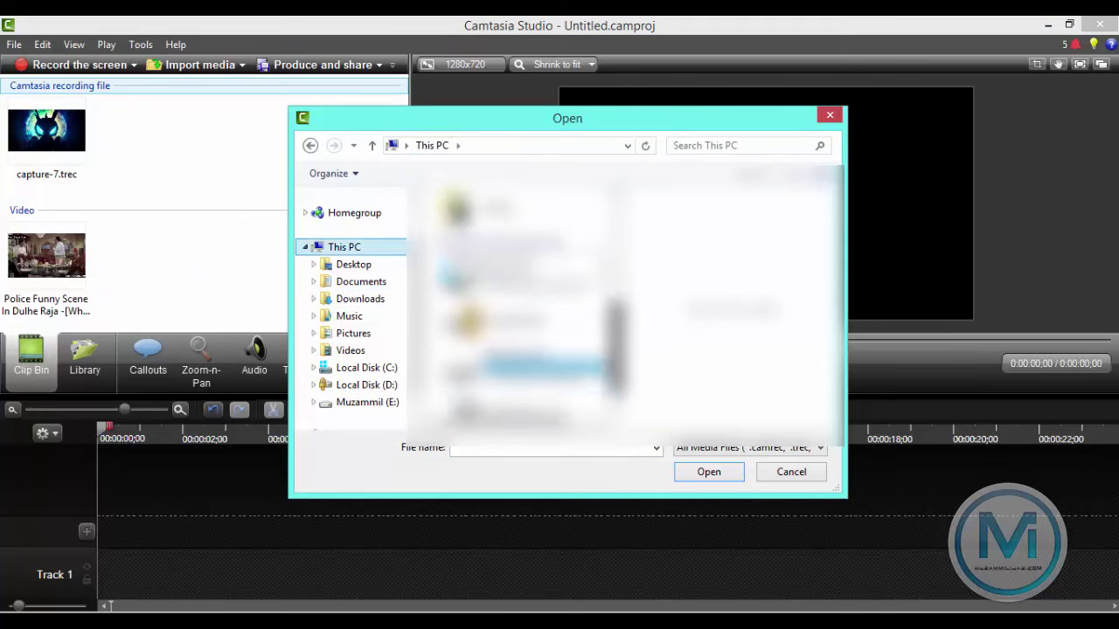
double_click(542, 367)
click(524, 325)
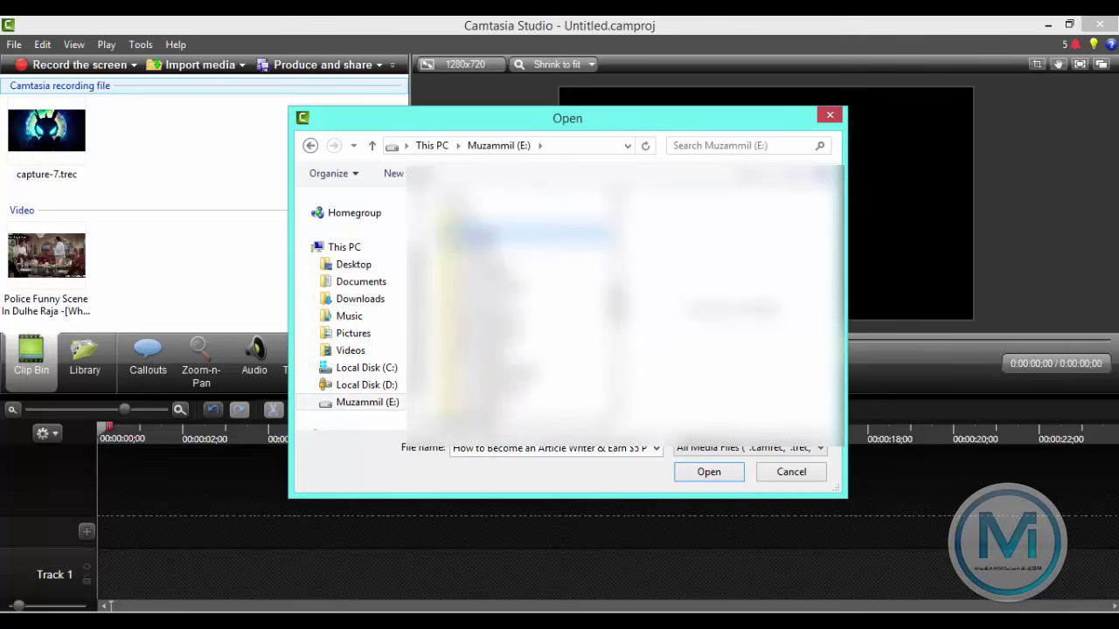
double_click(472, 232)
right_click(475, 237)
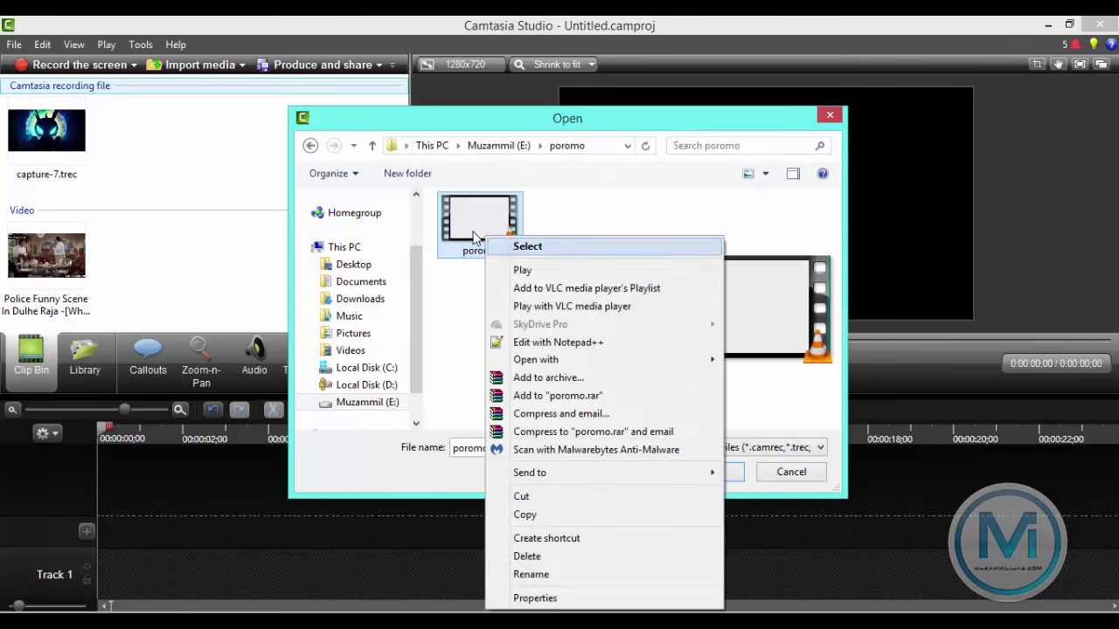
key(Return)
- Add poromo.mp4 to Track 1 of the timeline and play its opening seconds
click(127, 282)
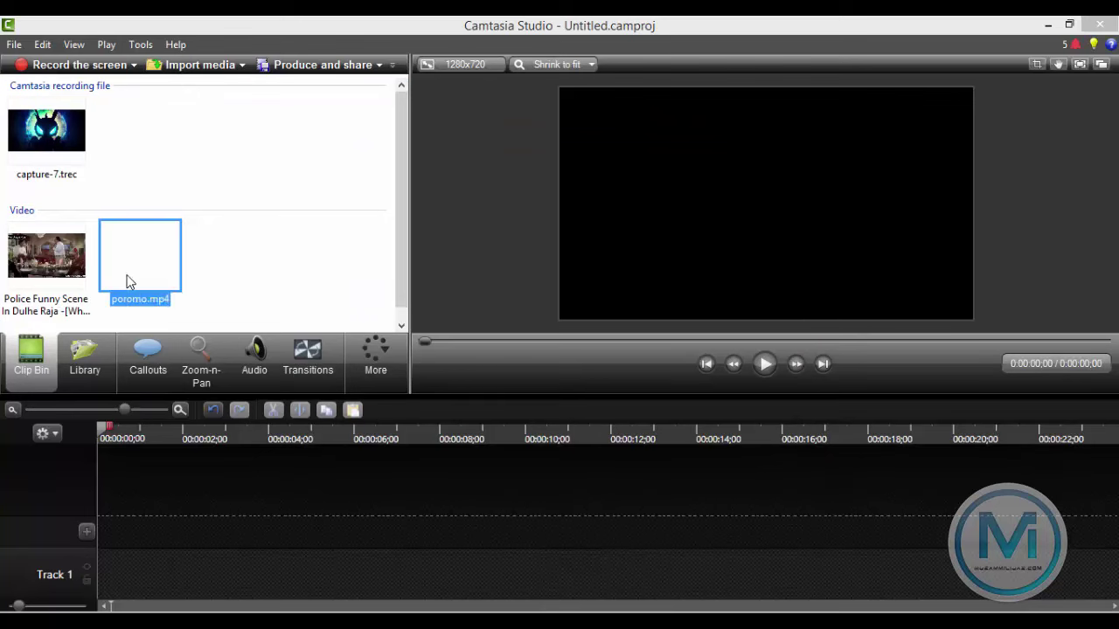
right_click(127, 281)
click(201, 286)
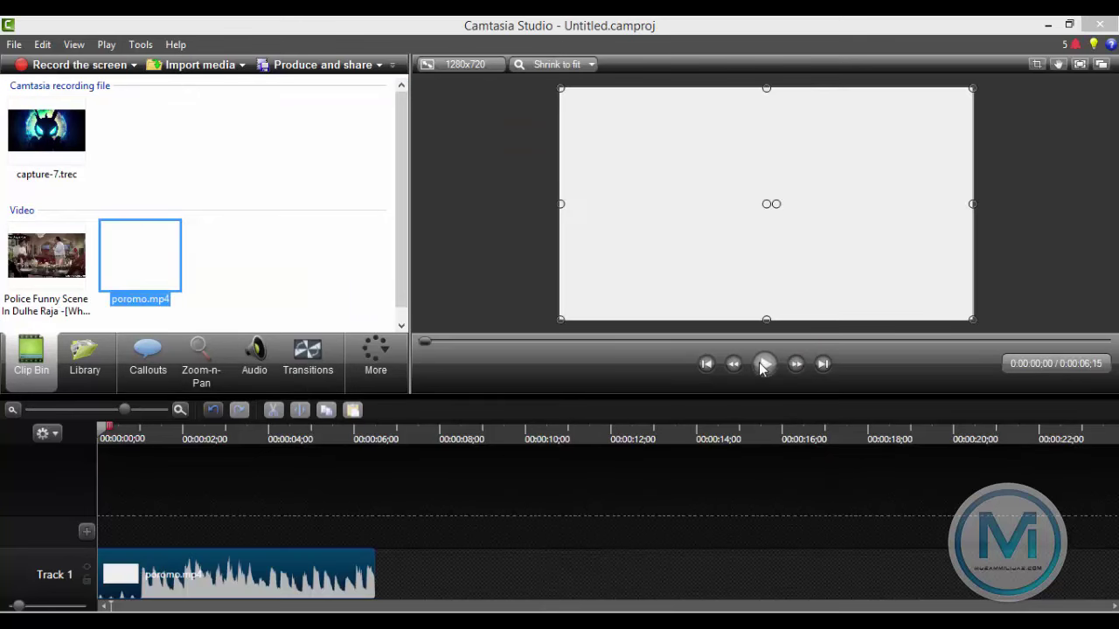
click(763, 364)
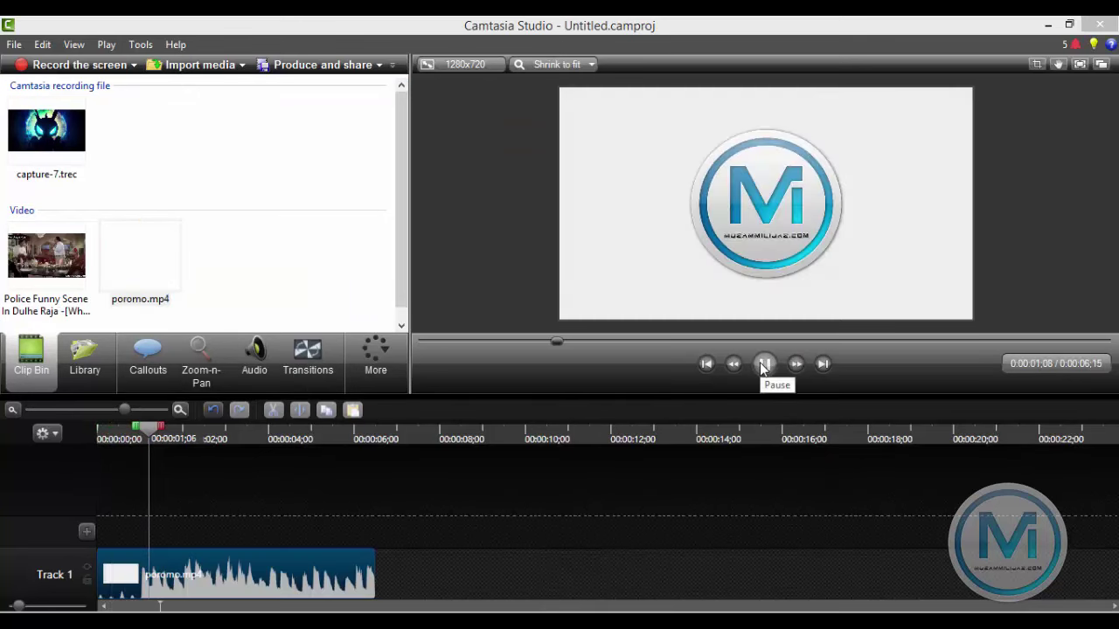
click(763, 363)
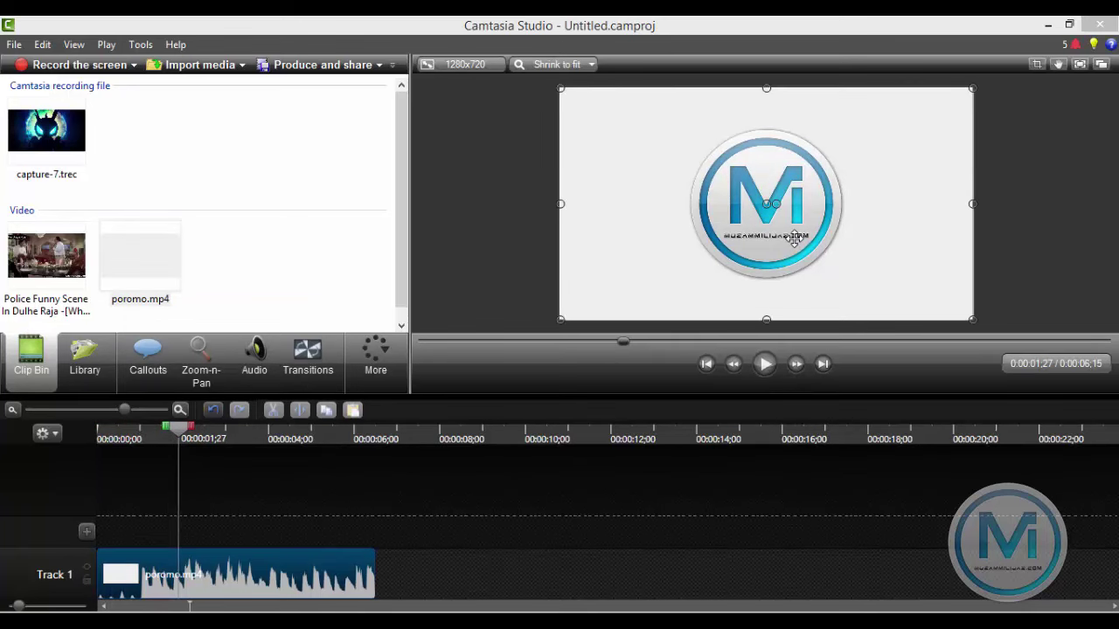
- Delete the poromo.mp4 clip from Track 1 and return the playhead to the start of the timeline
click(358, 582)
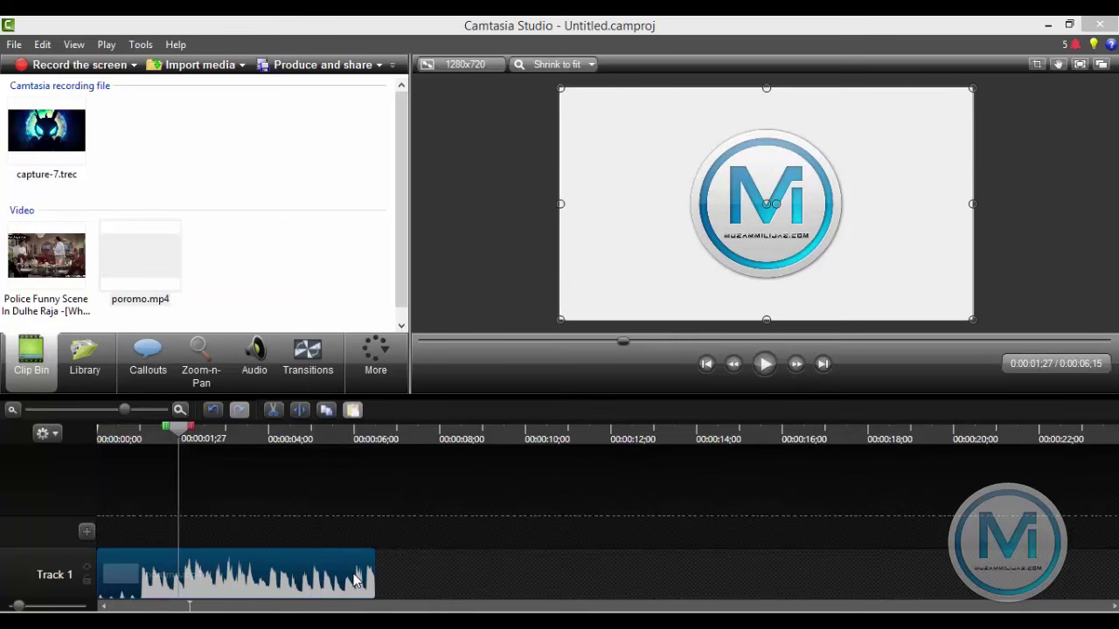
key(Delete)
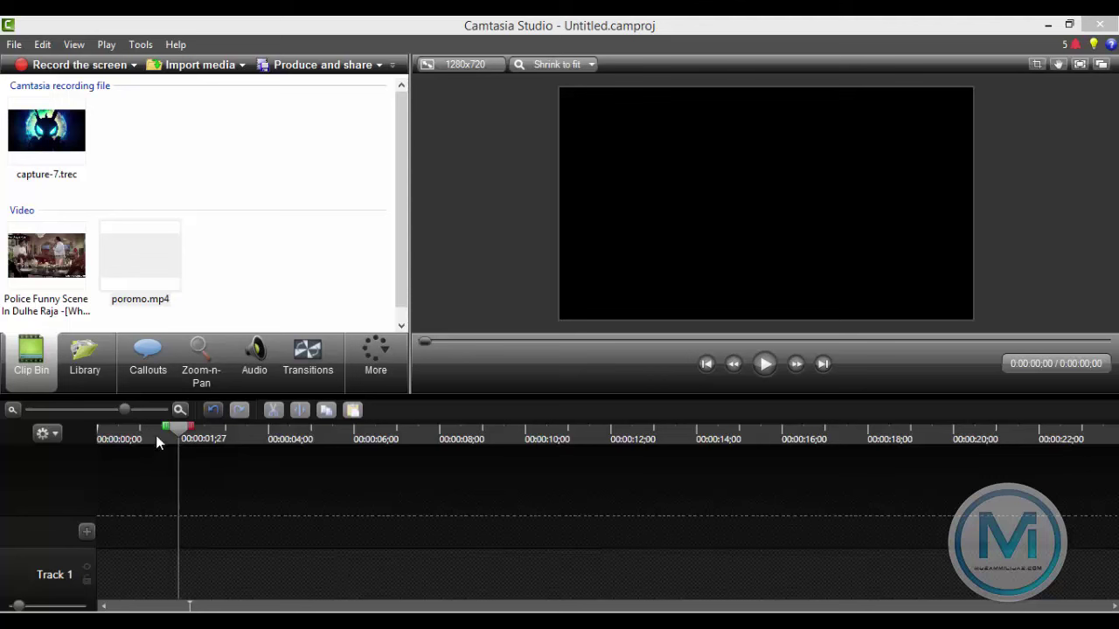
drag(179, 435, 90, 439)
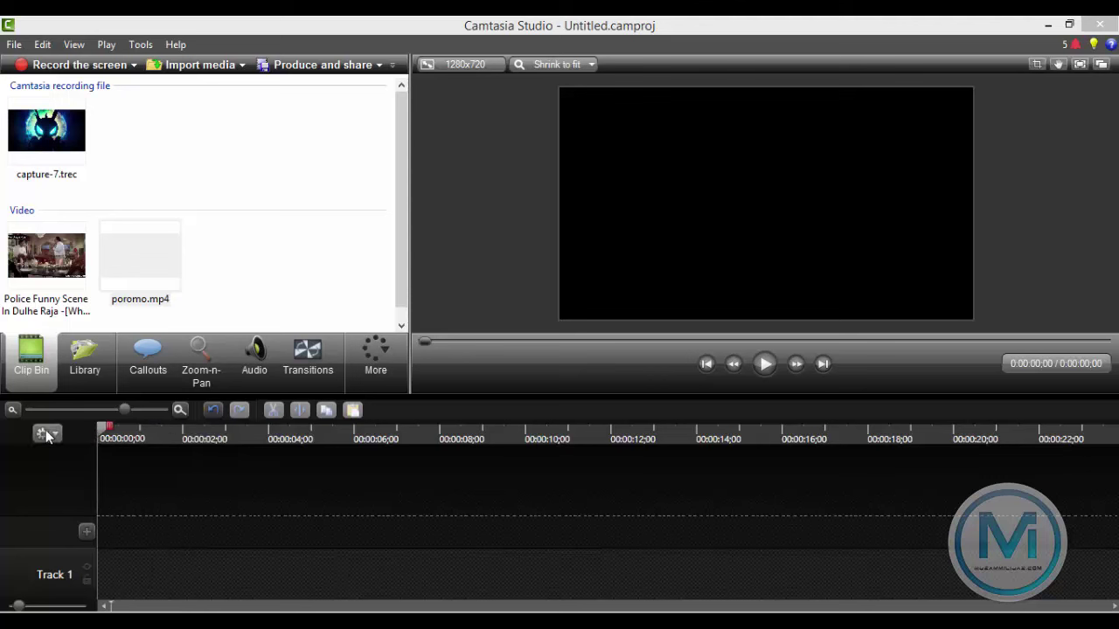
- Import the logo image cam.png from the m folder on drive E: and add it to Track 1 of the timeline
click(10, 44)
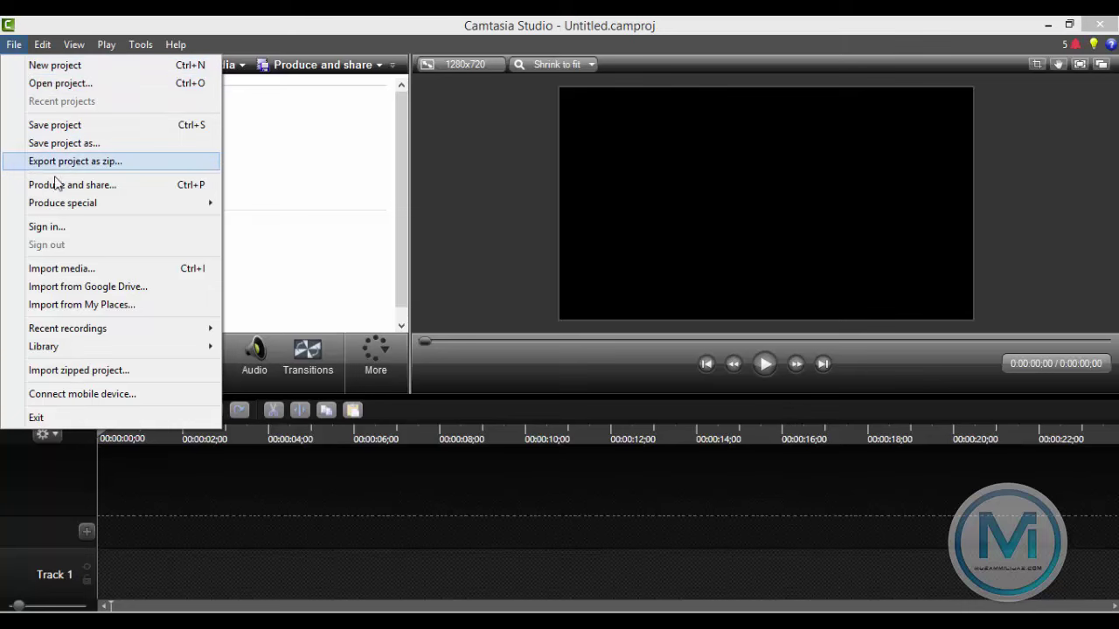
click(319, 175)
click(169, 68)
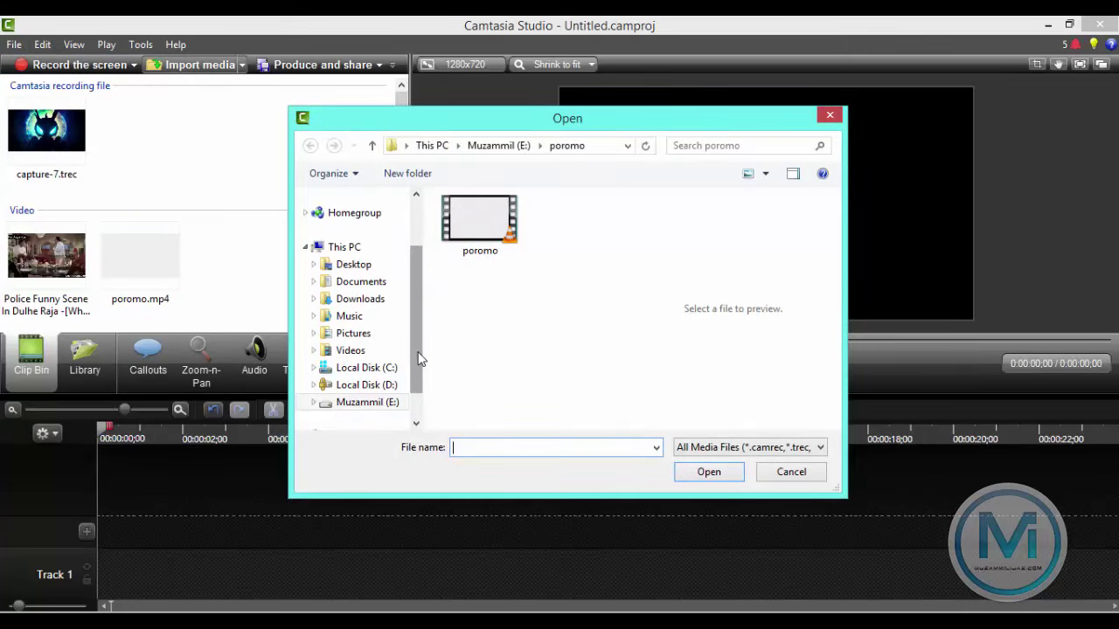
drag(419, 357, 415, 383)
click(381, 372)
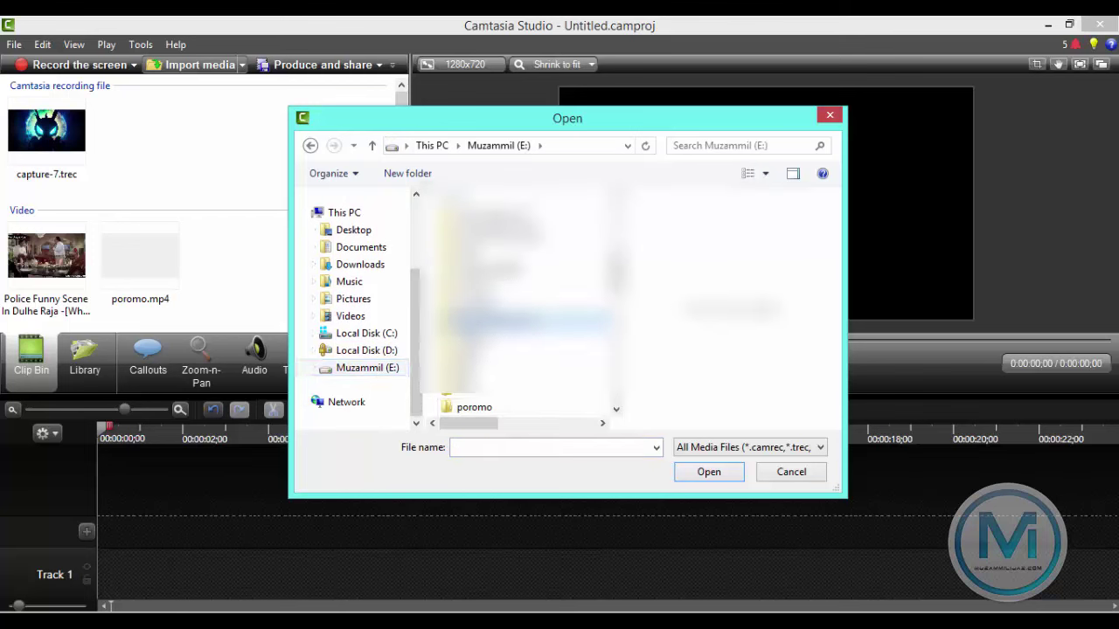
scroll(524, 306, up, 2)
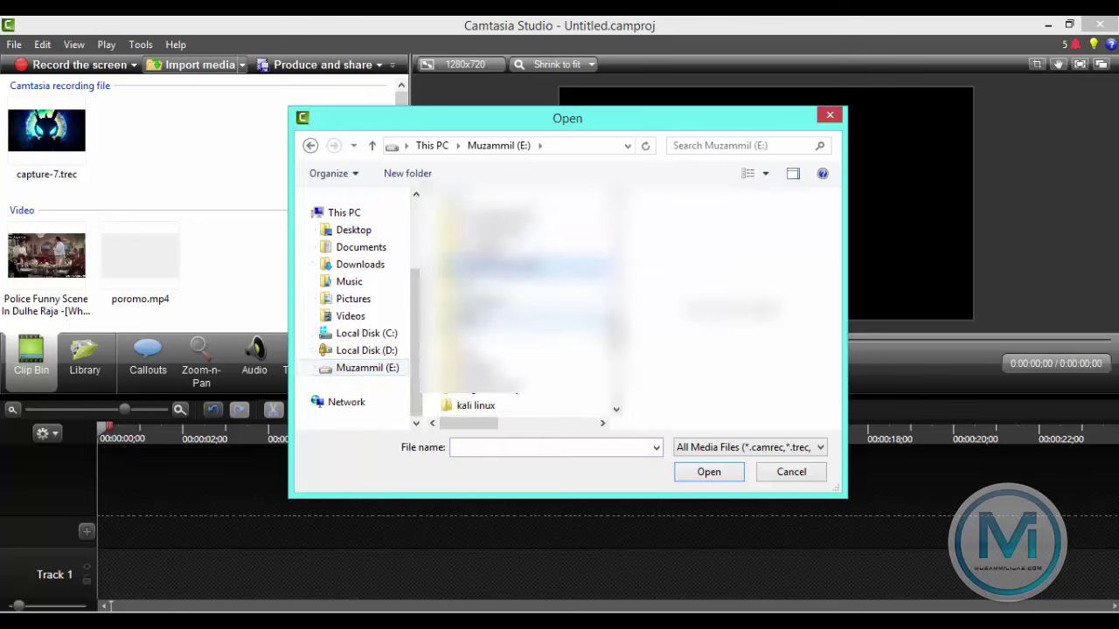
double_click(494, 396)
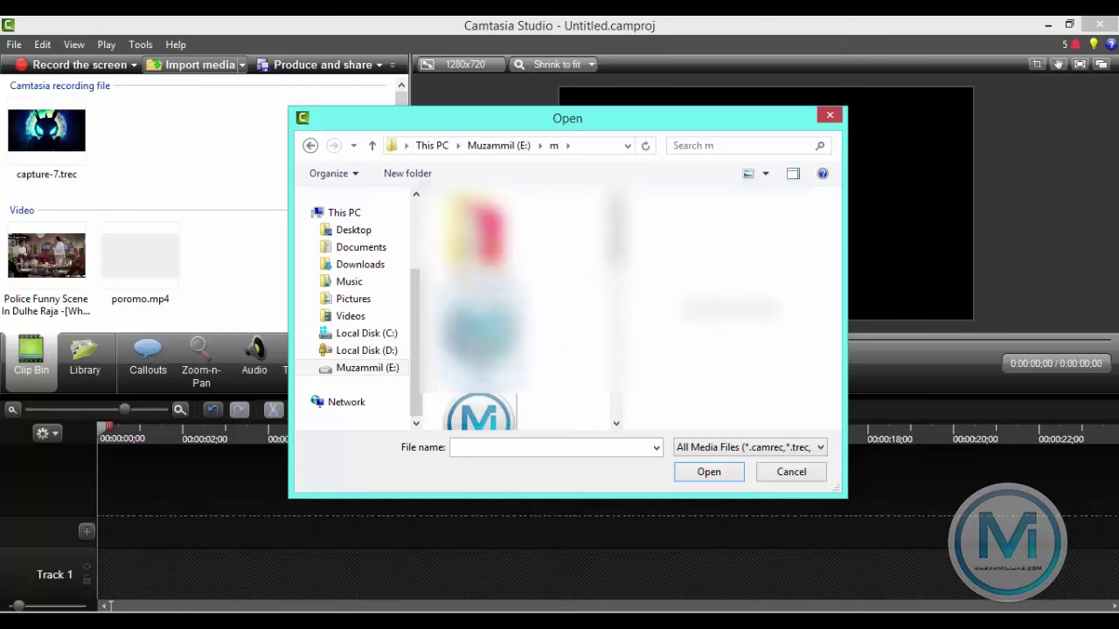
click(480, 332)
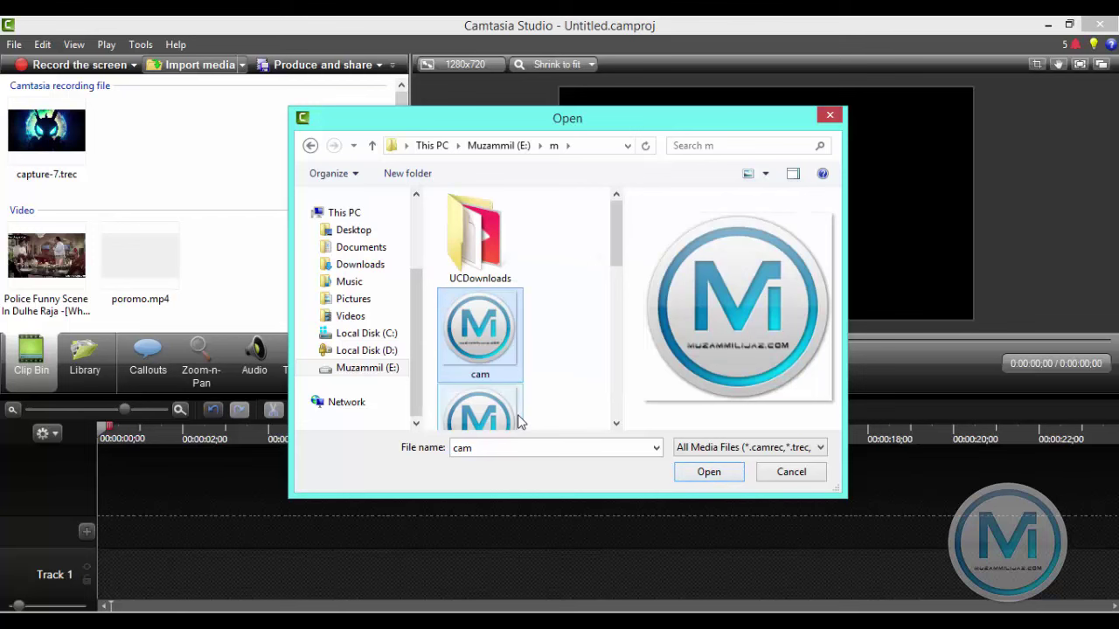
click(712, 476)
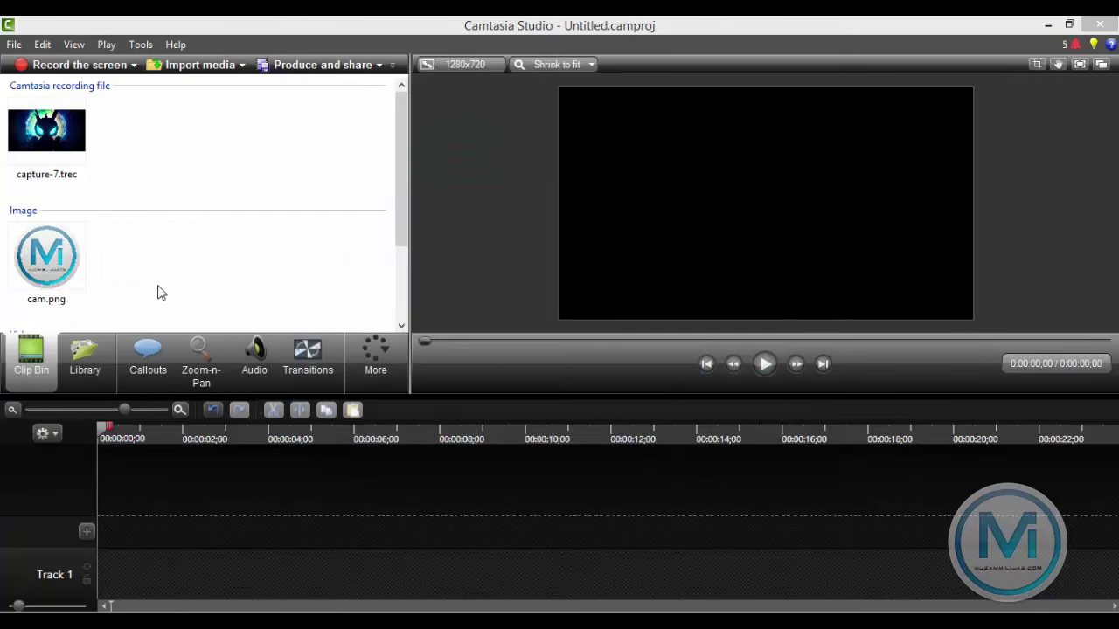
right_click(79, 259)
click(103, 263)
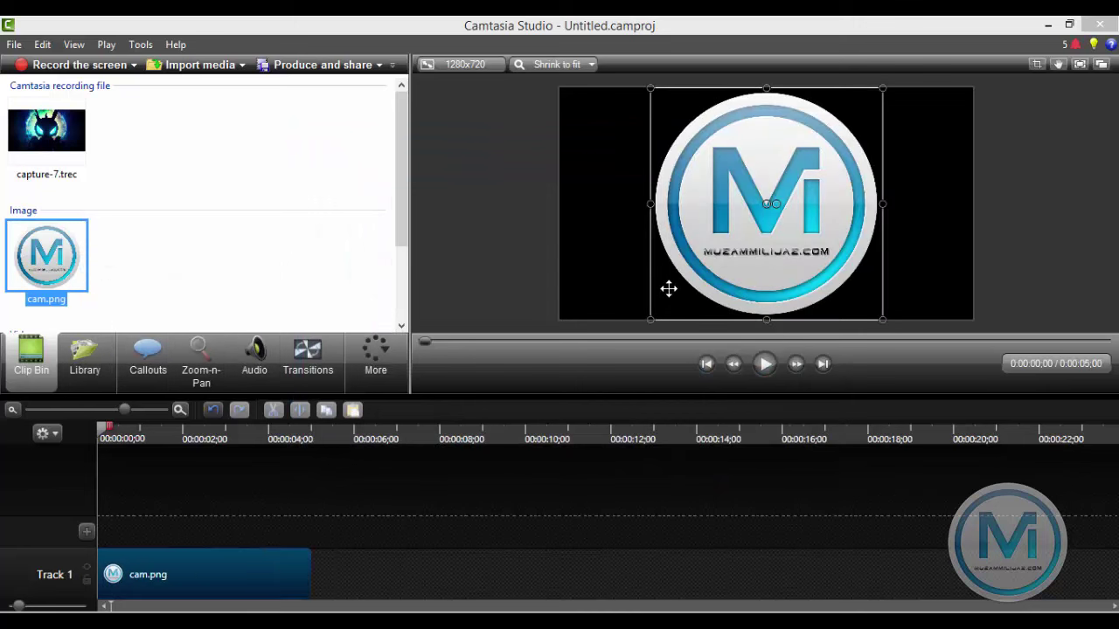
click(582, 286)
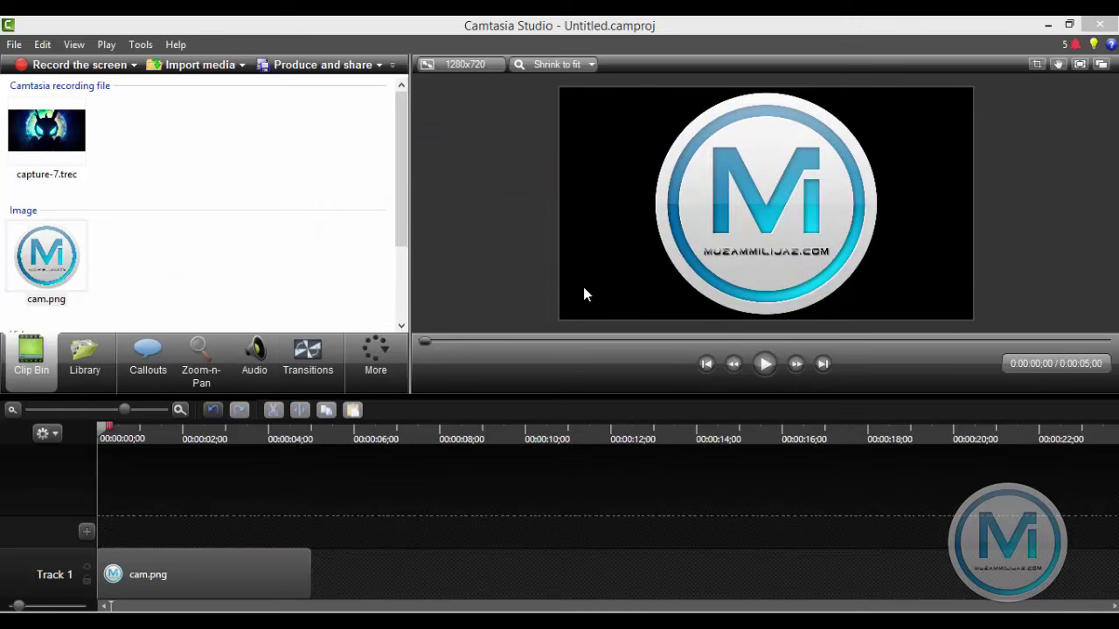
click(528, 68)
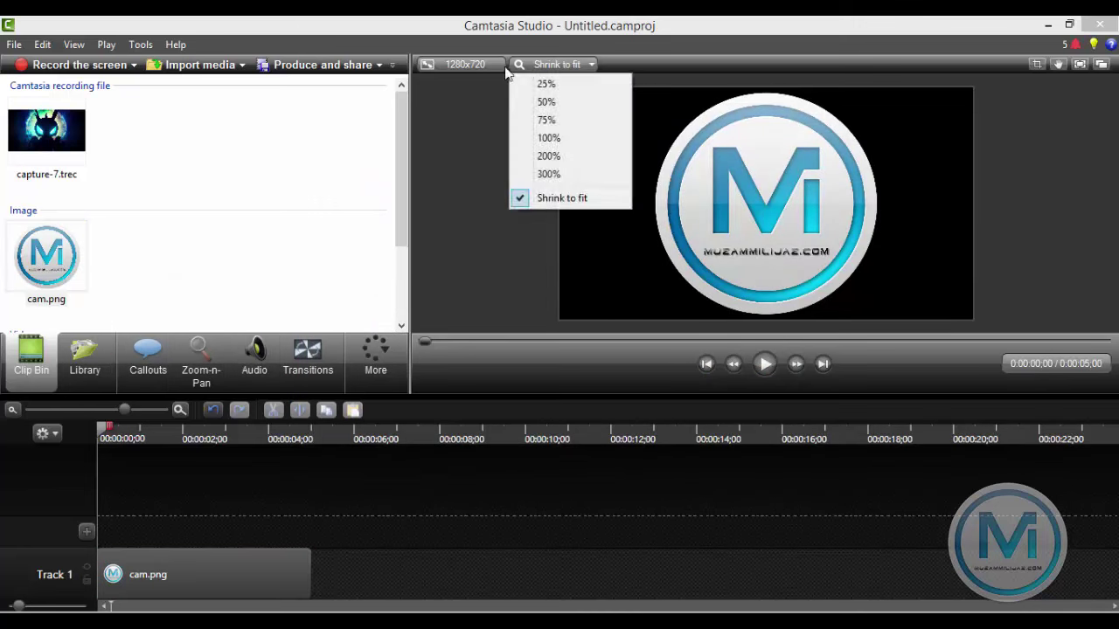
click(653, 258)
click(607, 257)
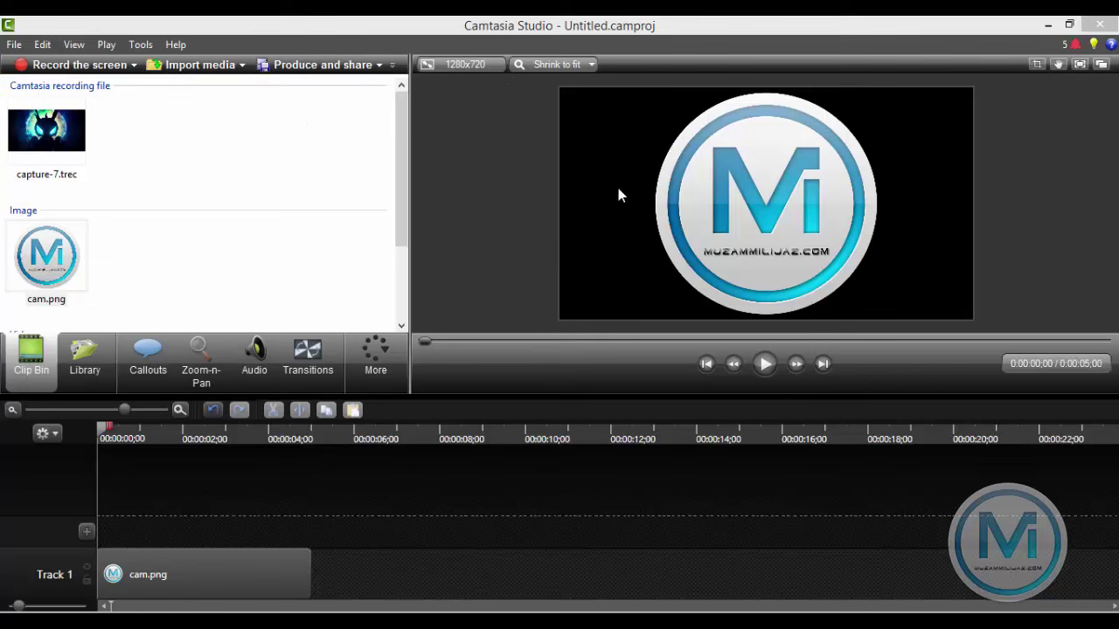
- Set the project's background color to White, Lighter 80% and choose the 720p HD (1280x720) editing dimensions
click(463, 65)
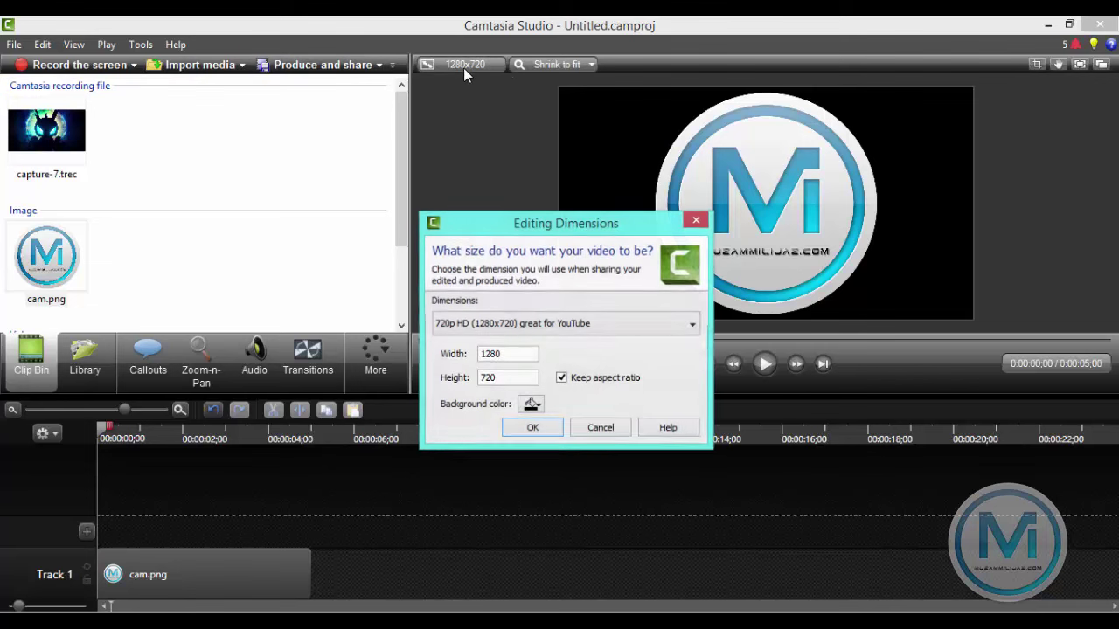
click(532, 405)
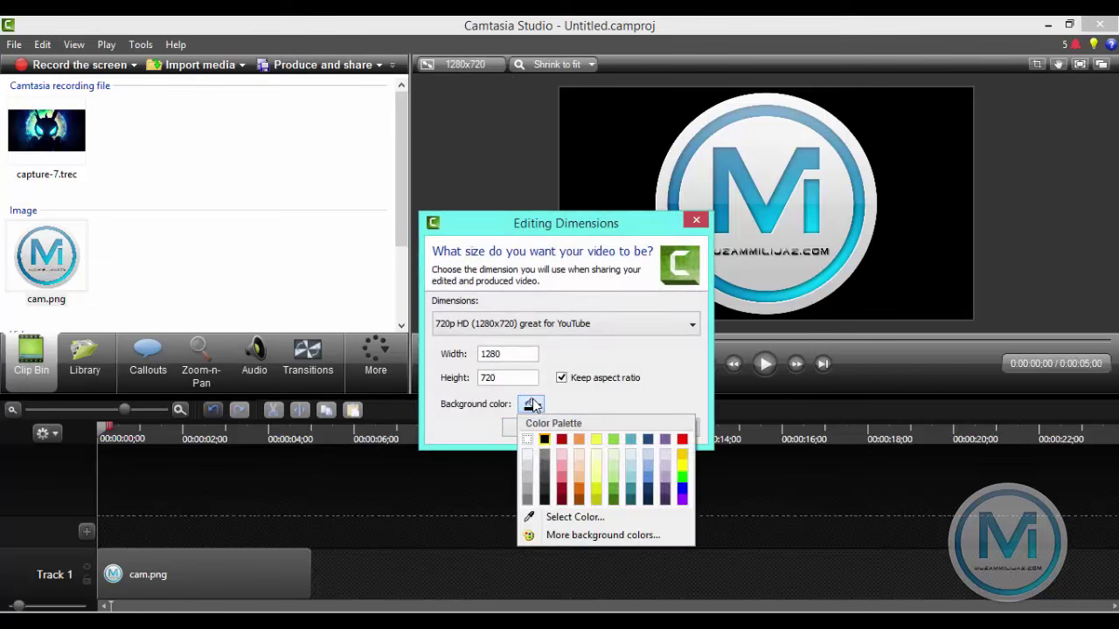
click(527, 457)
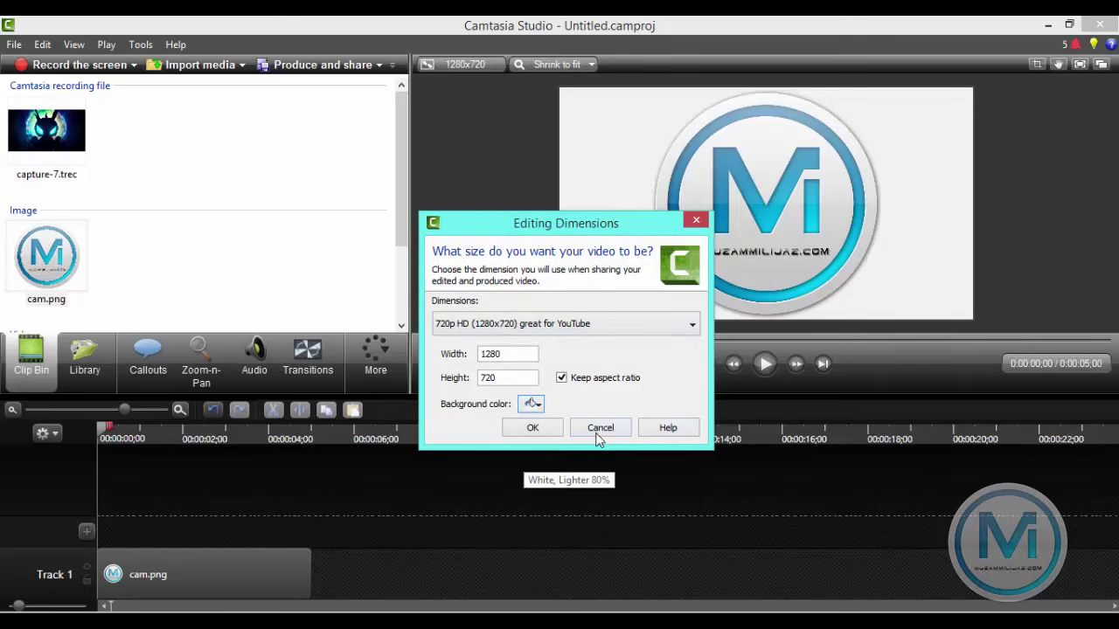
click(505, 328)
click(505, 329)
click(504, 328)
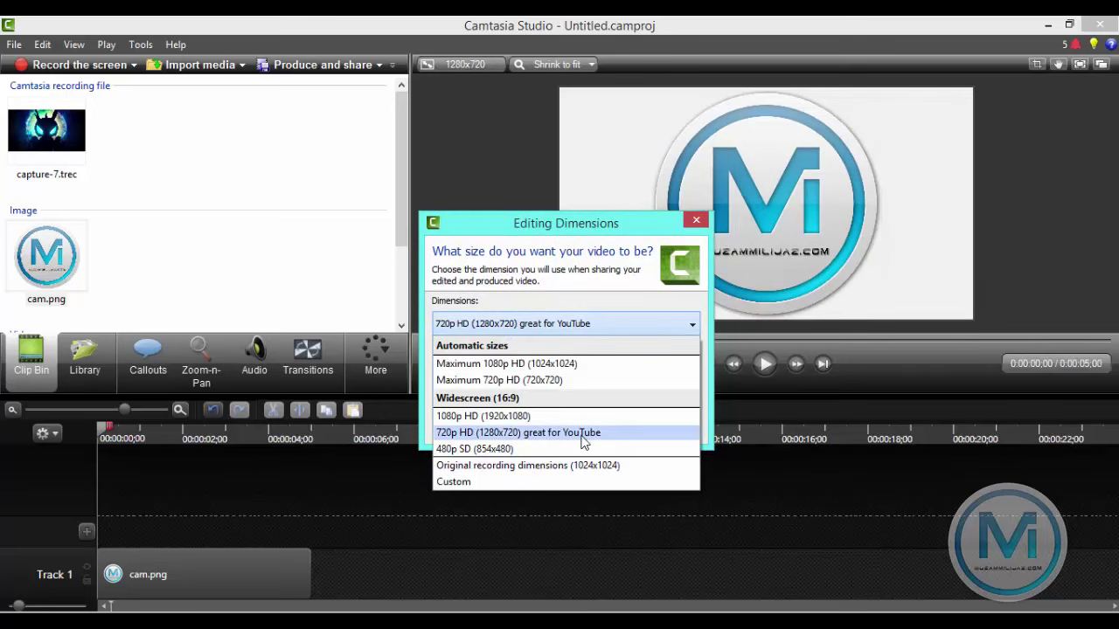
click(577, 432)
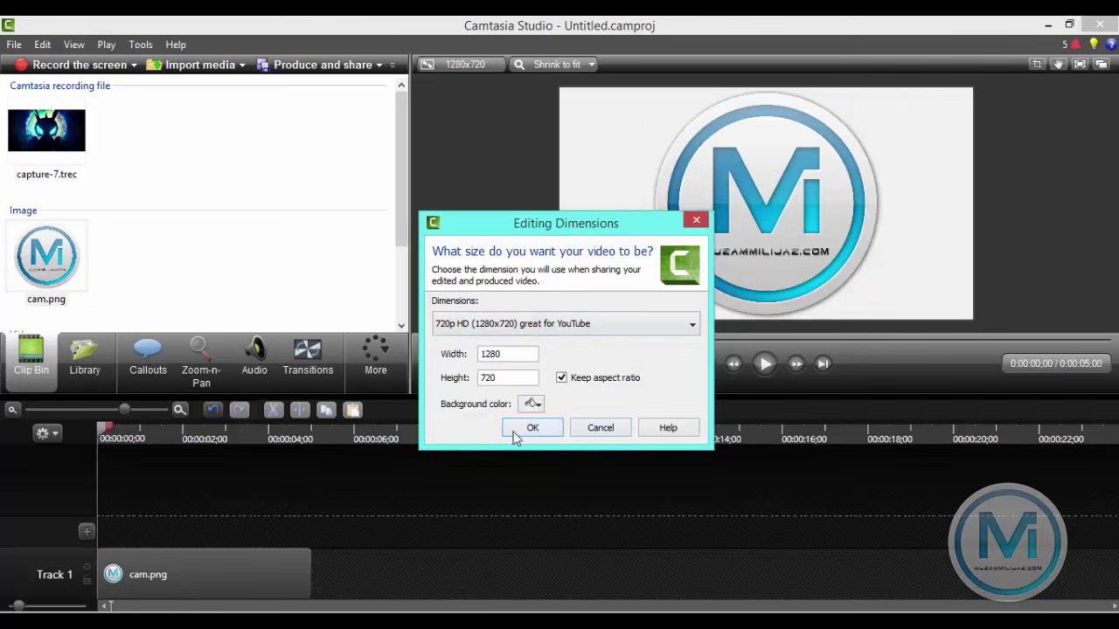
click(532, 428)
- Add the Checkerboard transition to the cam.png clip on Track 1 and play the clip's opening to preview it
click(298, 358)
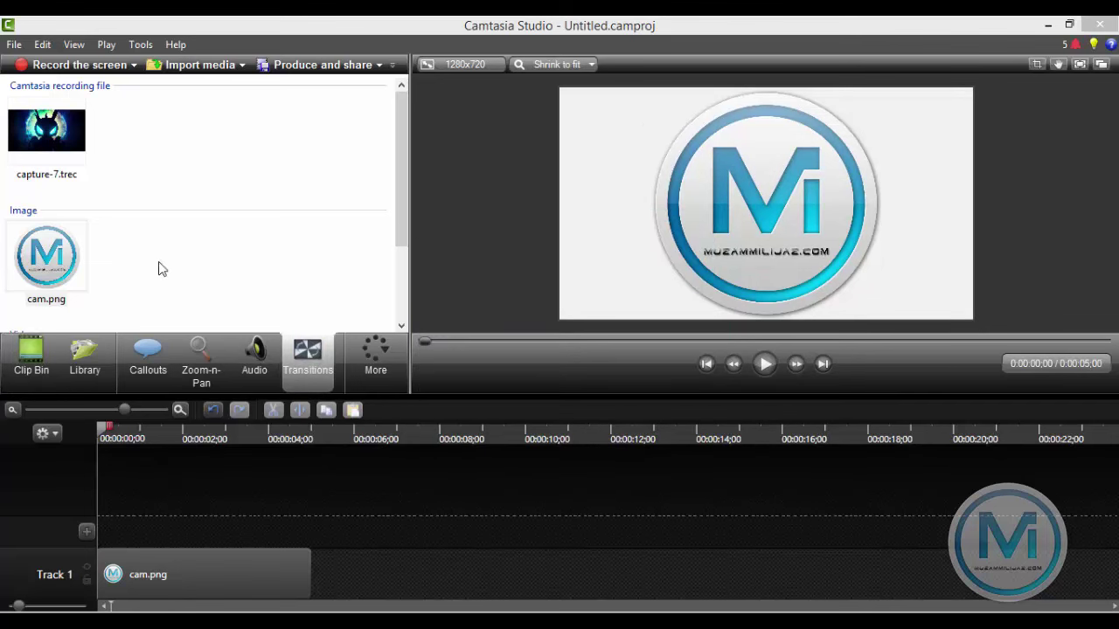
right_click(298, 152)
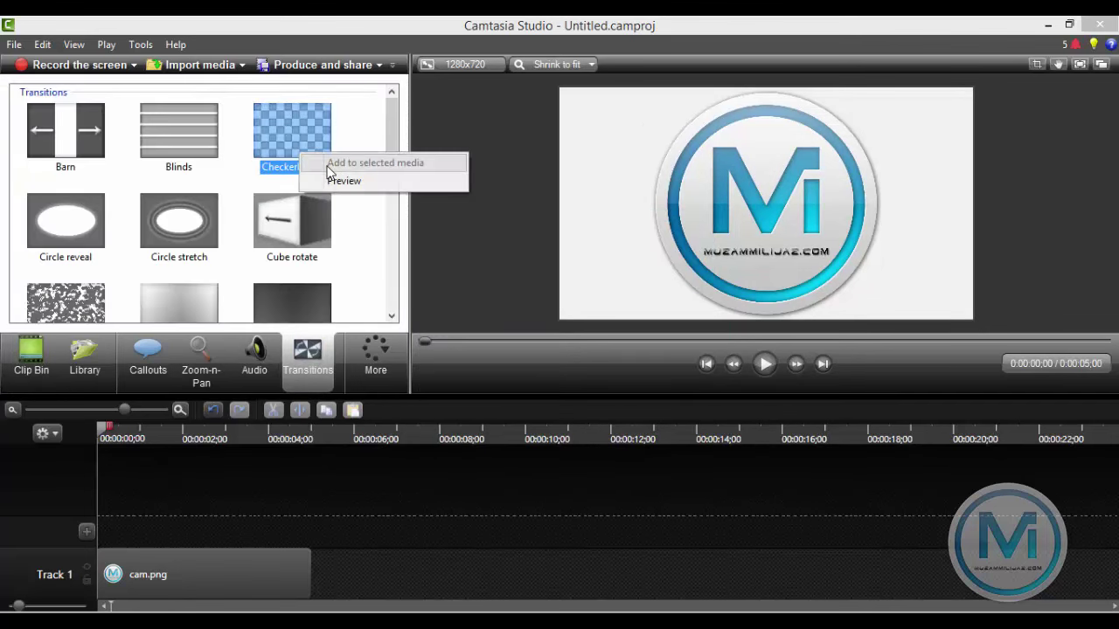
click(193, 557)
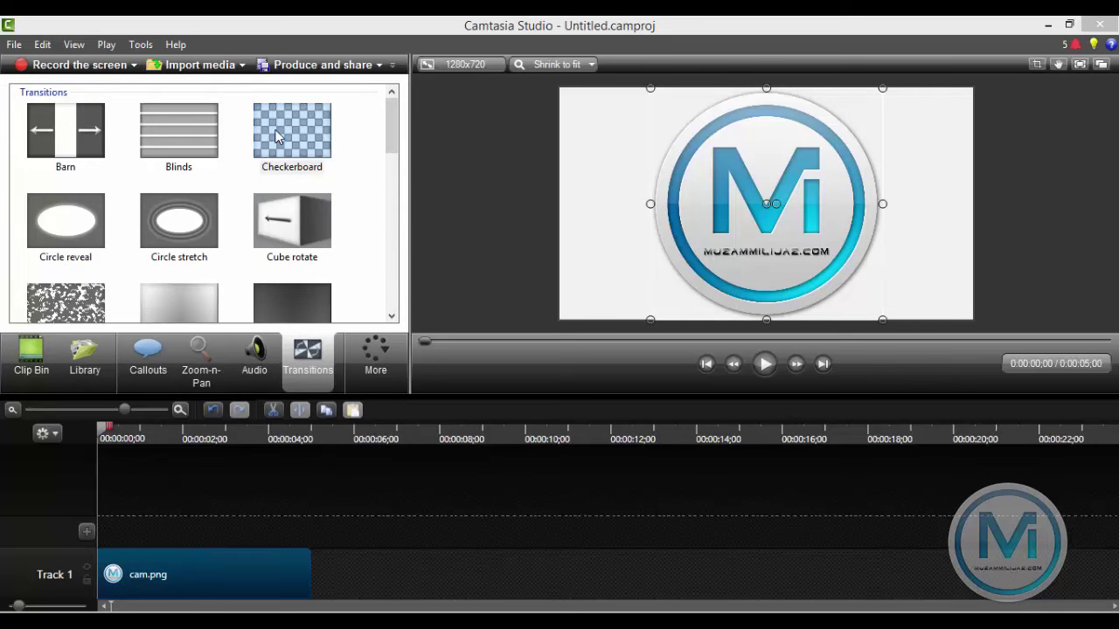
right_click(280, 135)
click(350, 138)
click(762, 366)
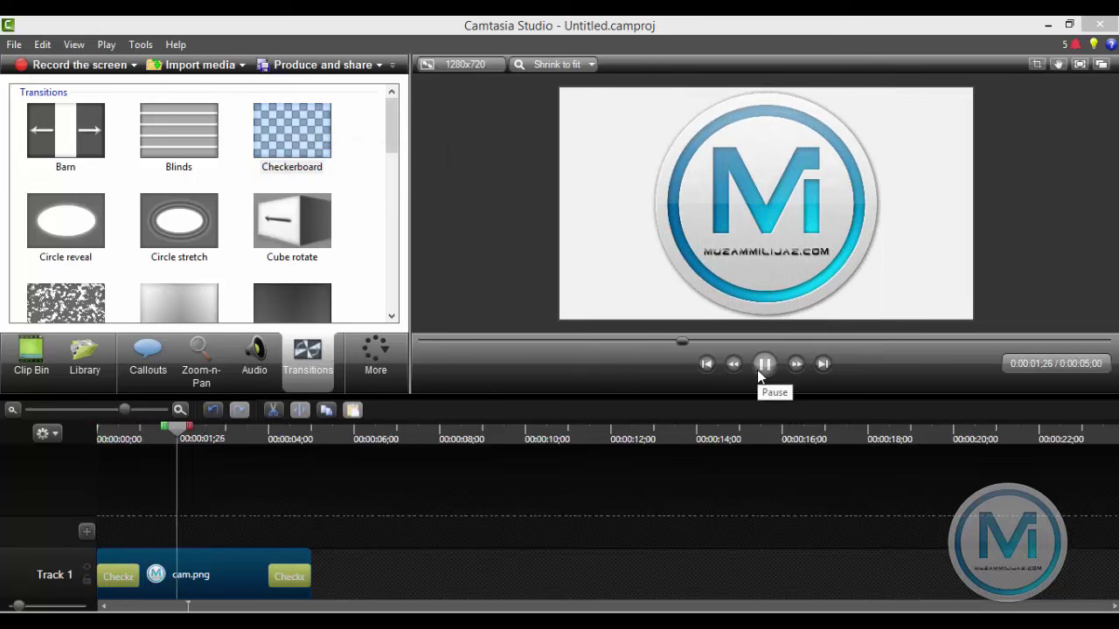
click(758, 367)
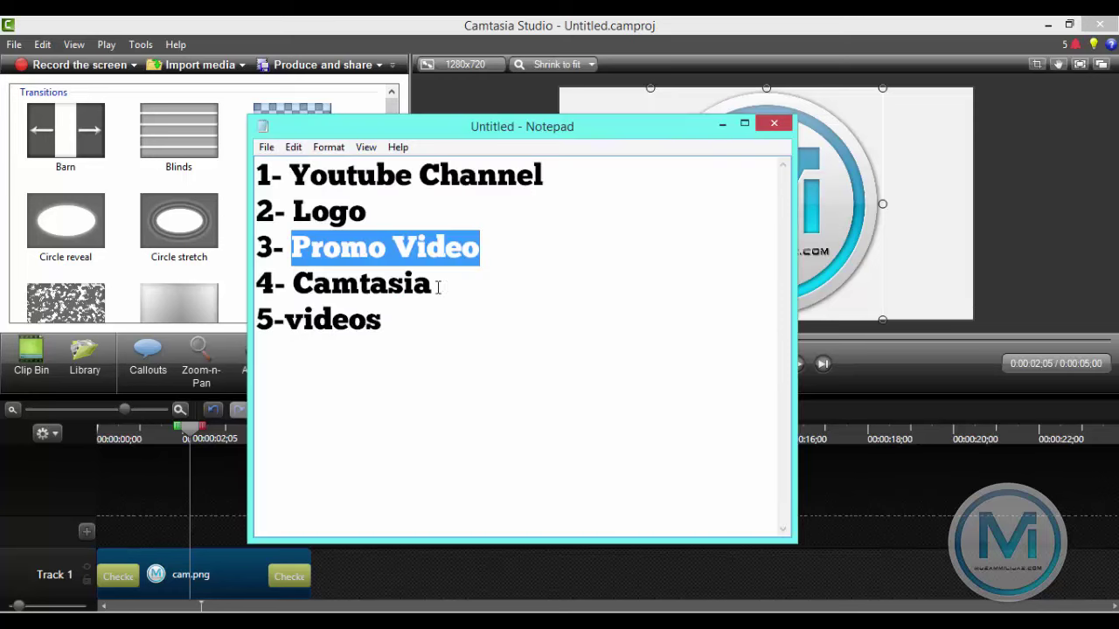
- Highlight the Camtasia and videos items in the Notepad checklist, one after the other, and put the note away
drag(440, 288, 287, 284)
drag(421, 326, 287, 321)
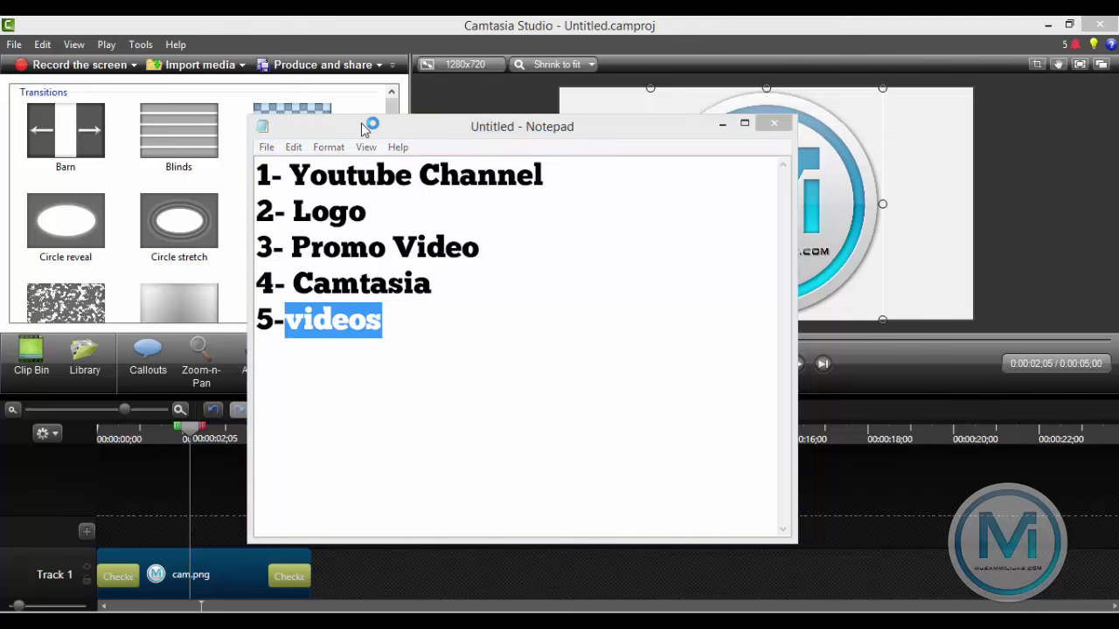
click(717, 127)
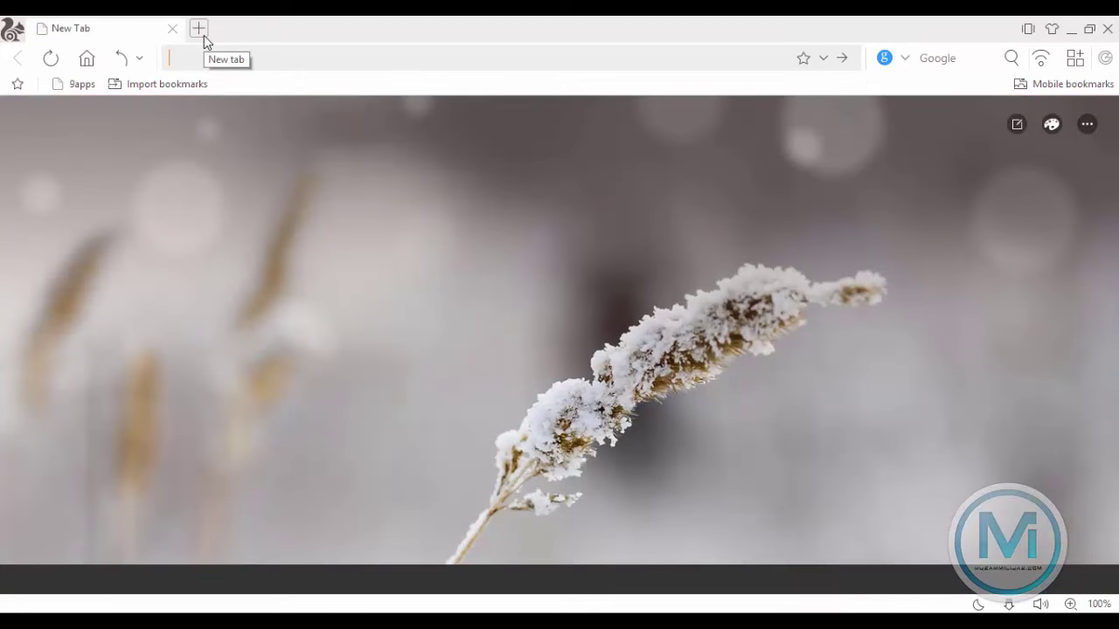
- Switch to the web browser, search for "video ming" and examine the video categories on the VideoMing.in site
text(vide)
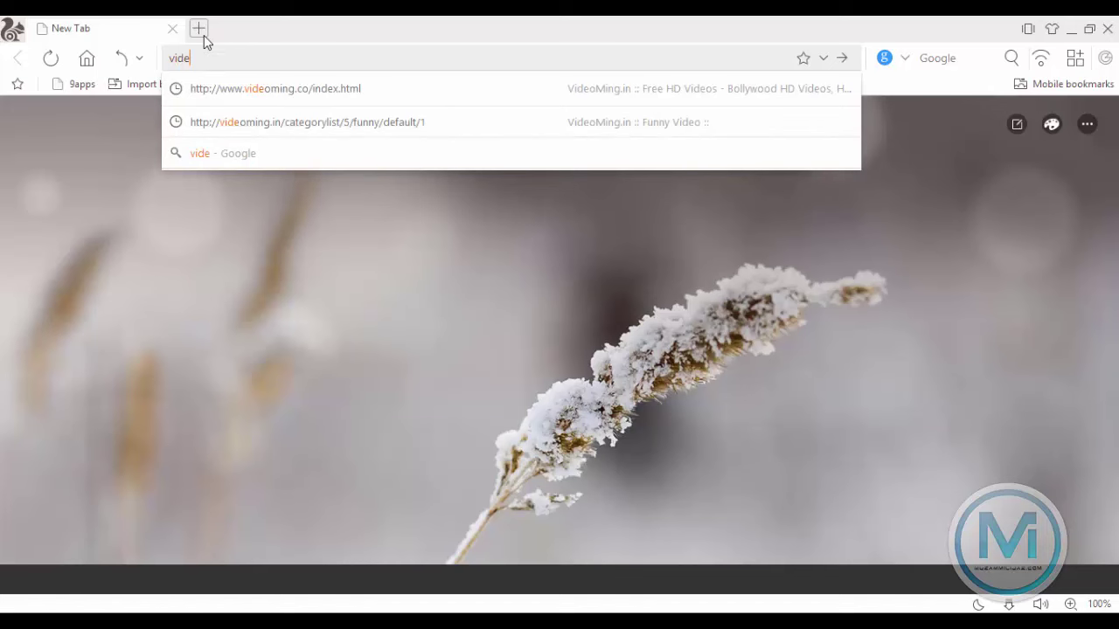
text(o min)
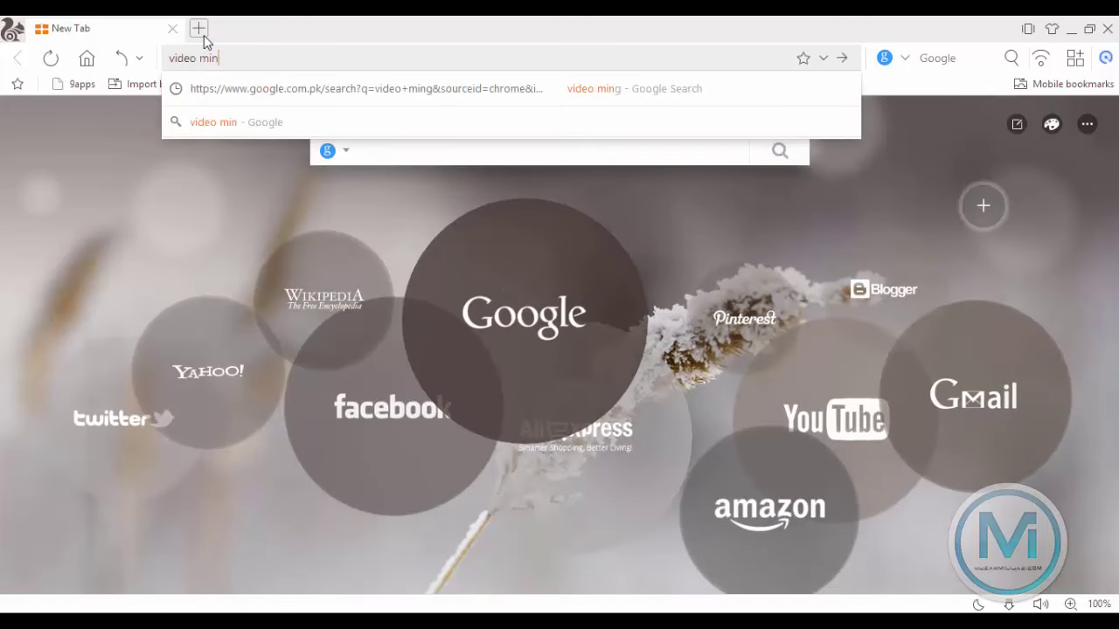
text(g)
key(Return)
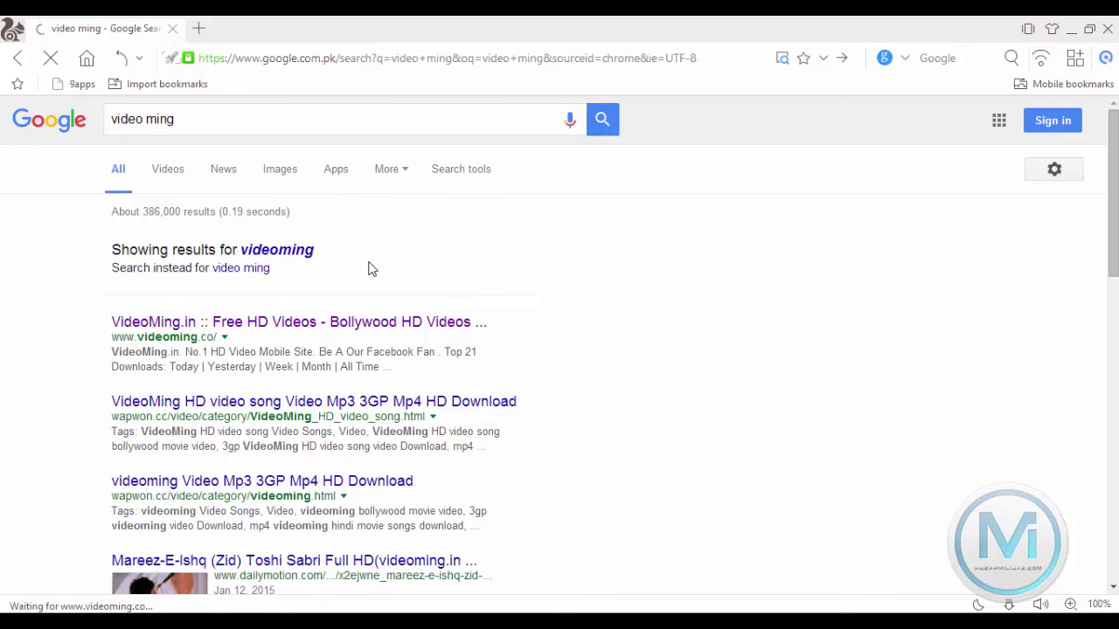
scroll(368, 268, down, 2)
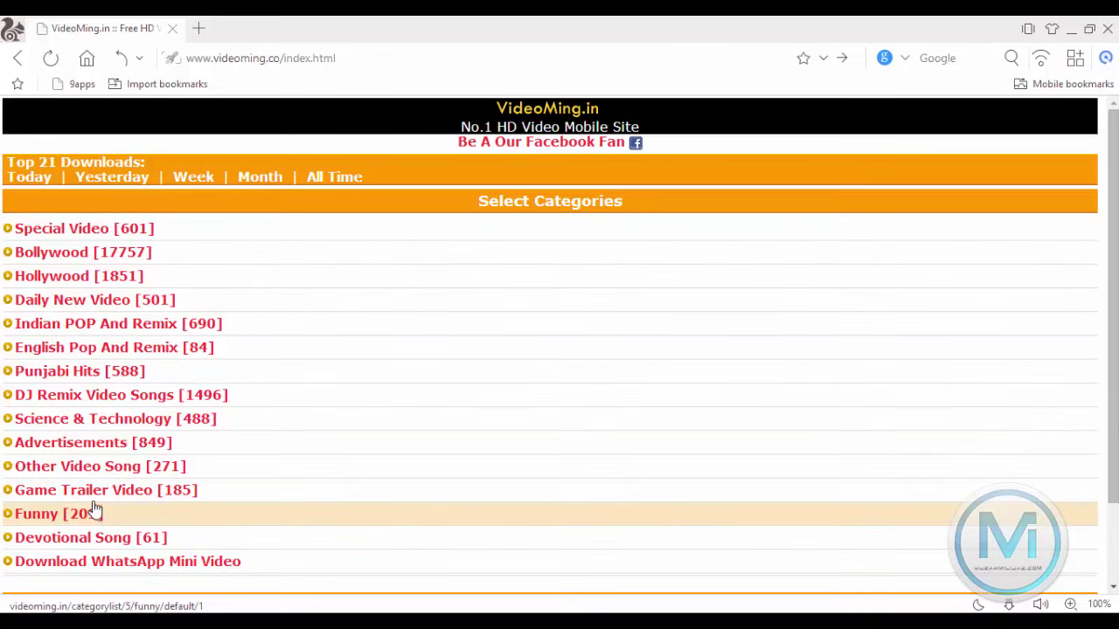
scroll(87, 455, down, 2)
scroll(74, 367, up, 2)
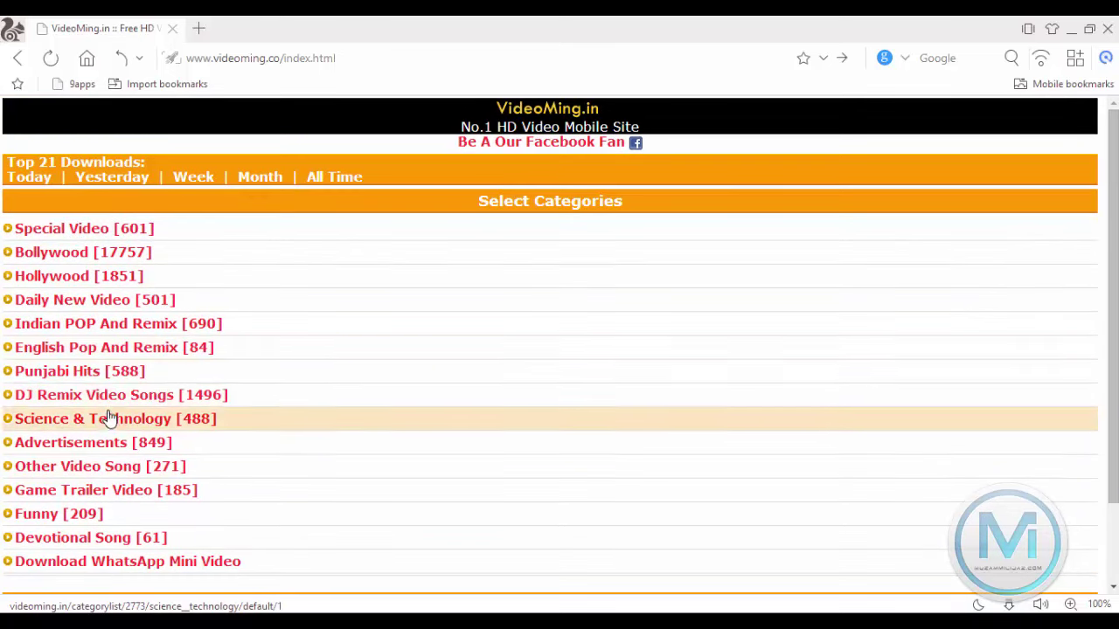
scroll(108, 417, down, 2)
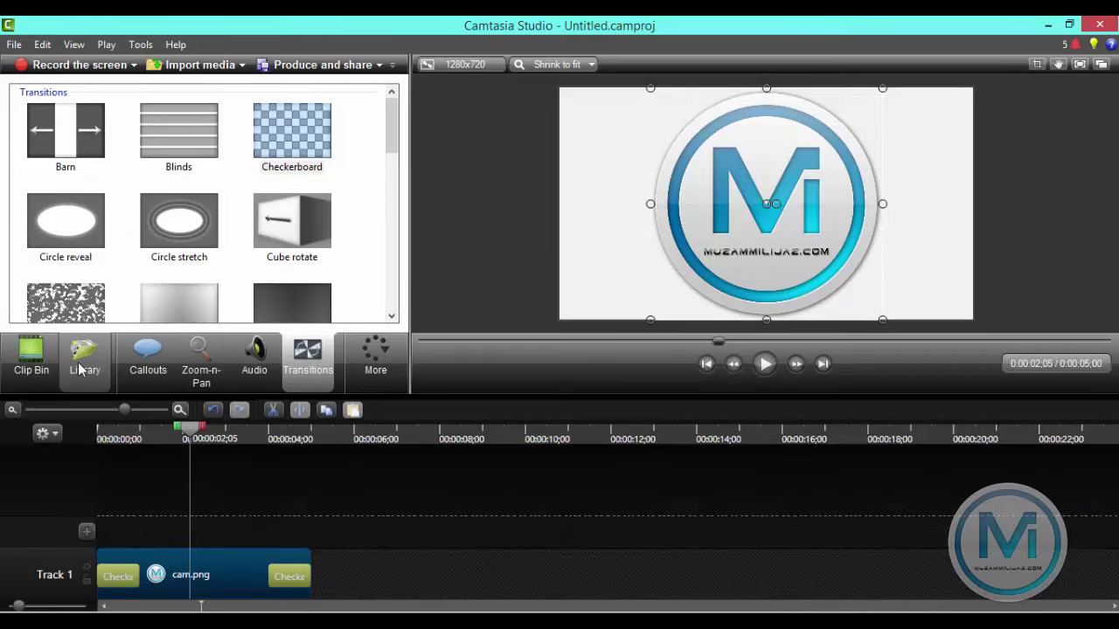
- Add the Police Funny Scene video from the clip bin in Camtasia Studio to the timeline, placing it on Track 1 directly after cam.png
click(69, 369)
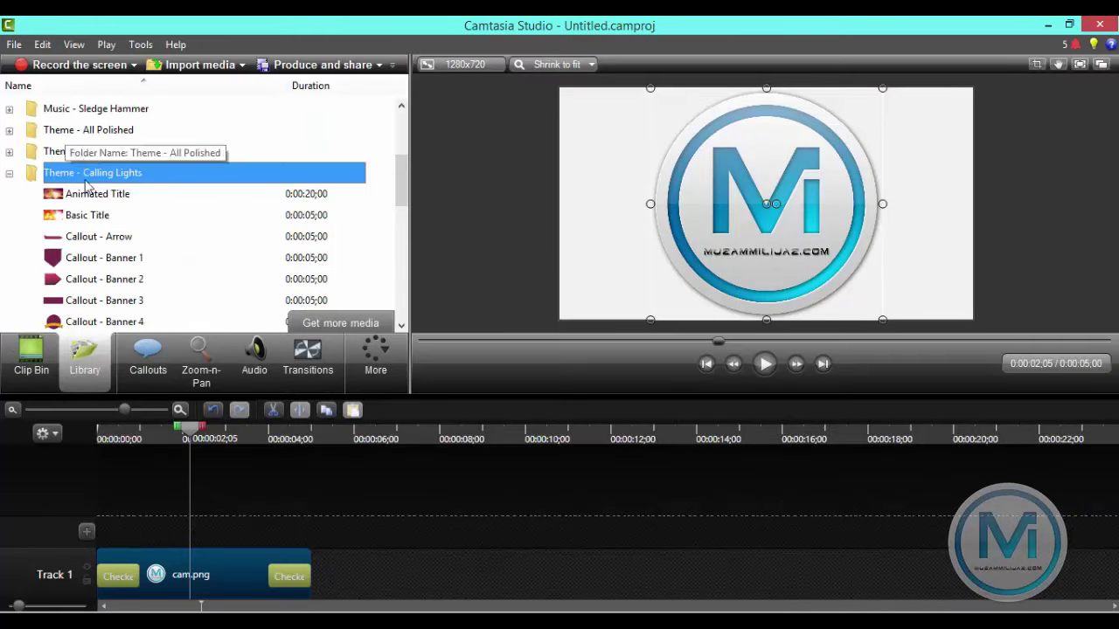
click(22, 351)
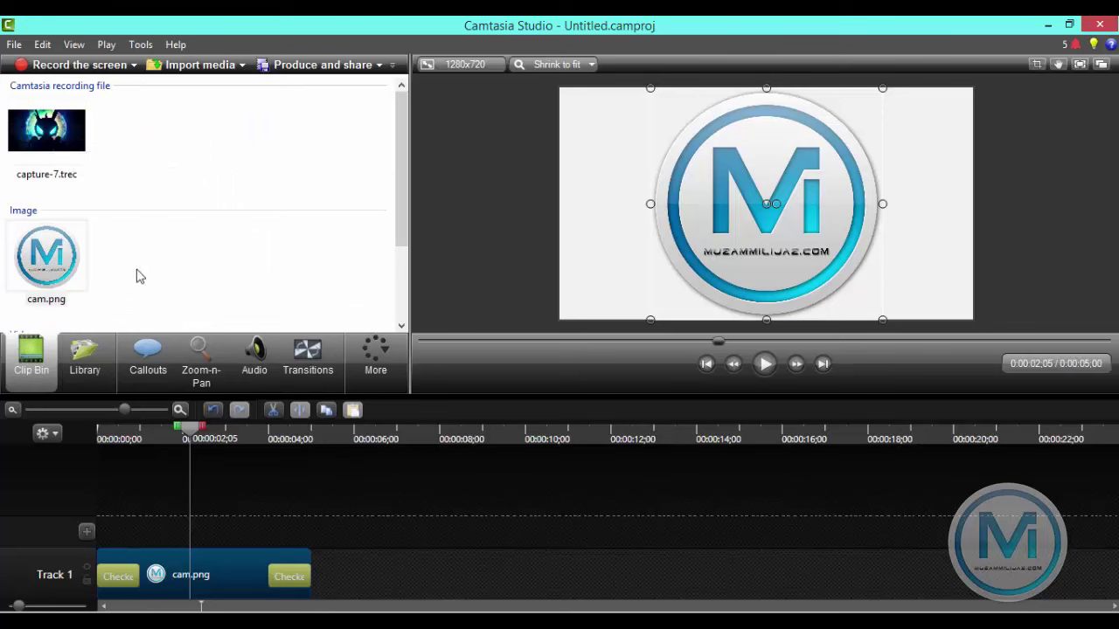
scroll(394, 250, down, 3)
click(61, 255)
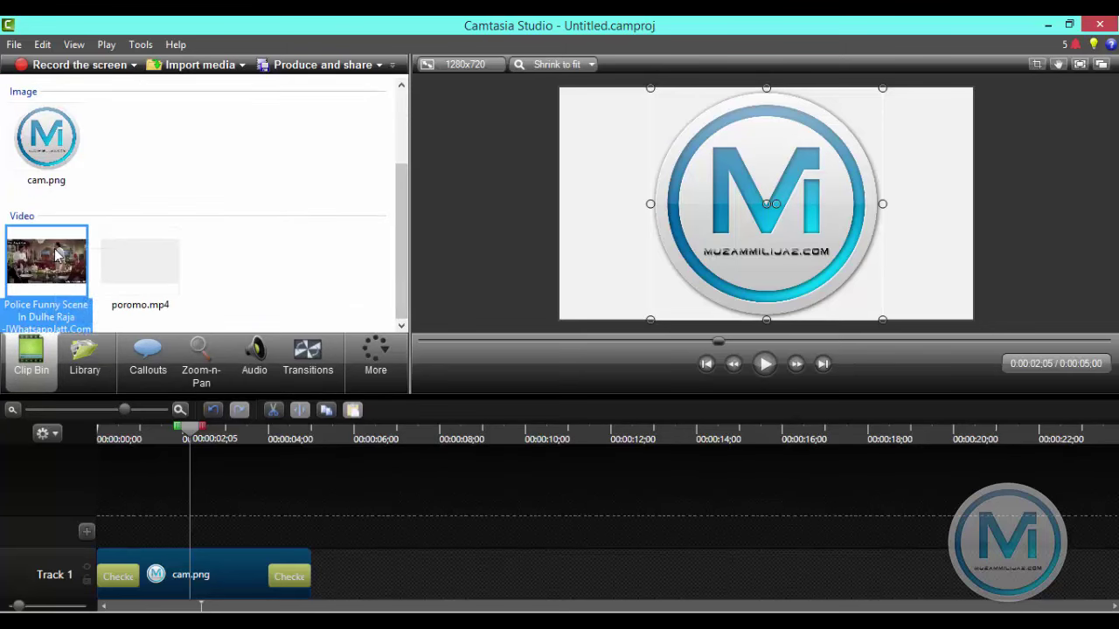
right_click(61, 255)
click(169, 259)
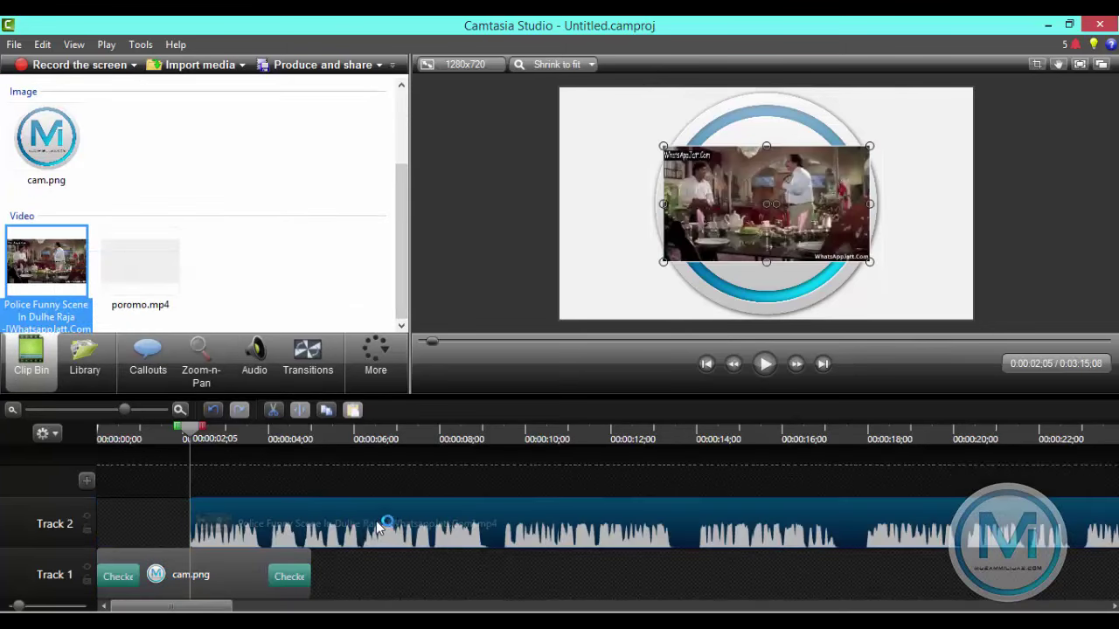
drag(437, 528, 478, 579)
- Delete the cam.png clip from Track 1
click(223, 565)
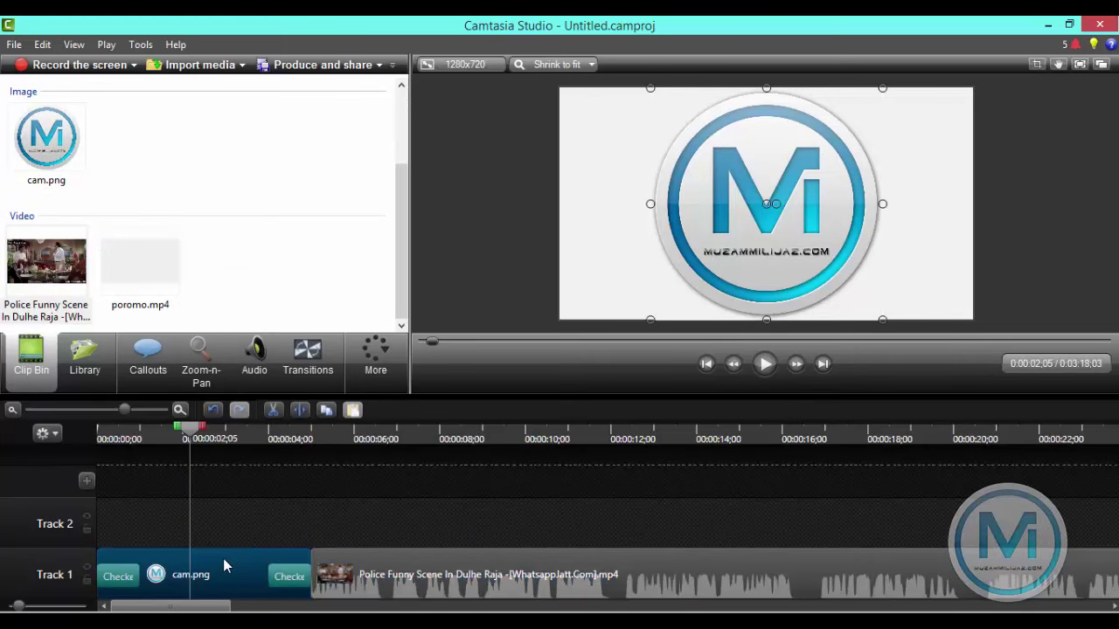
key(Delete)
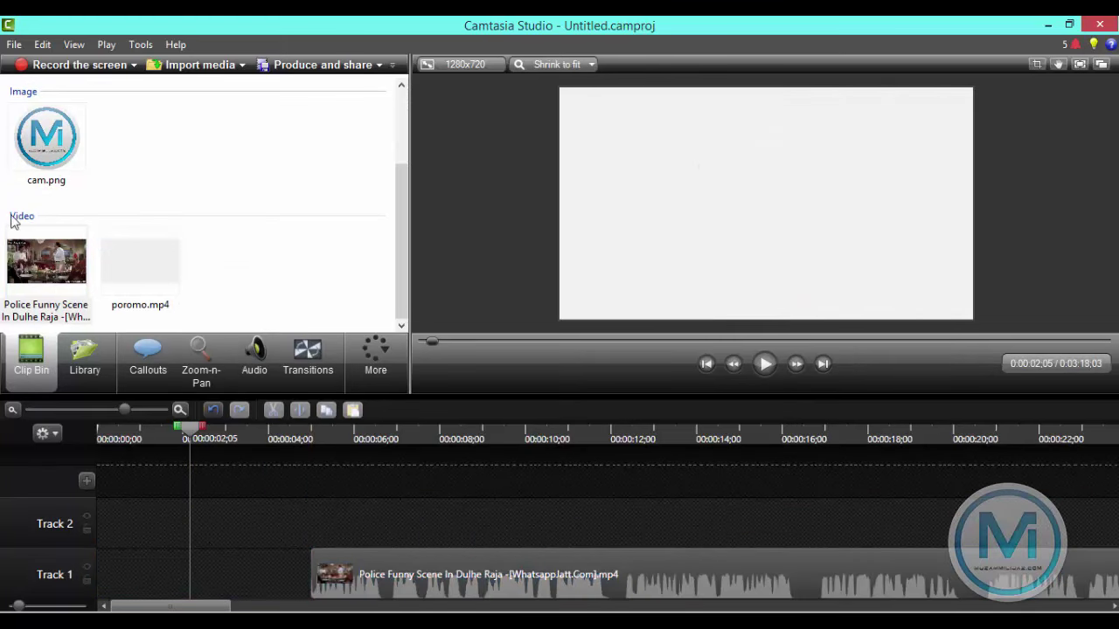
click(398, 262)
- Add poromo.mp4 at the start of Track 1 and shift the Police Funny Scene clip so that it follows directly
click(166, 269)
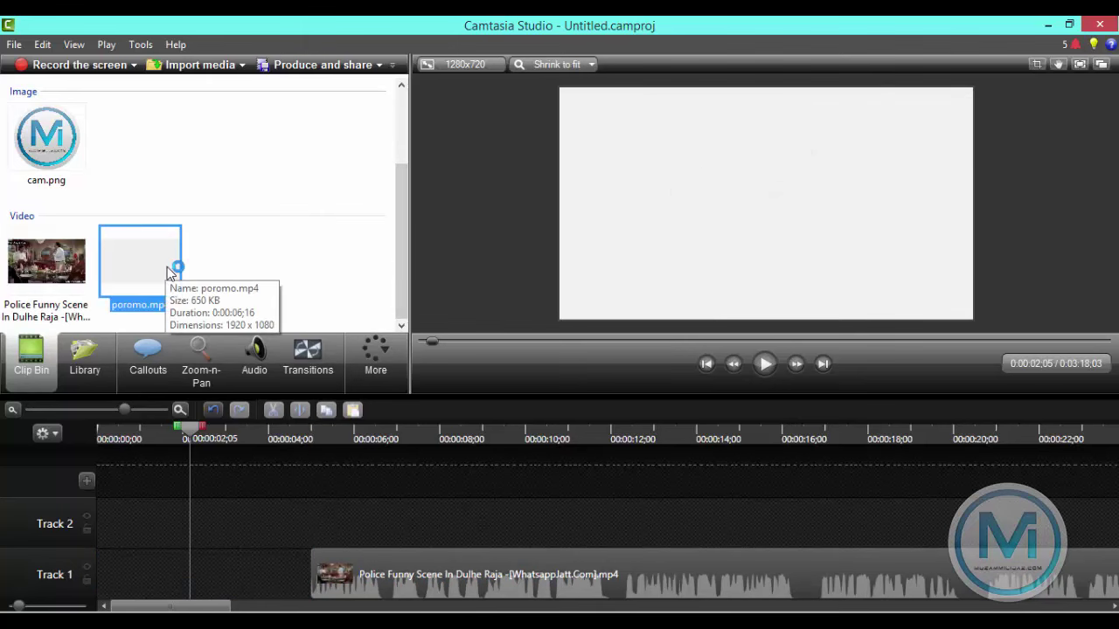
right_click(166, 266)
click(208, 281)
drag(253, 525, 159, 525)
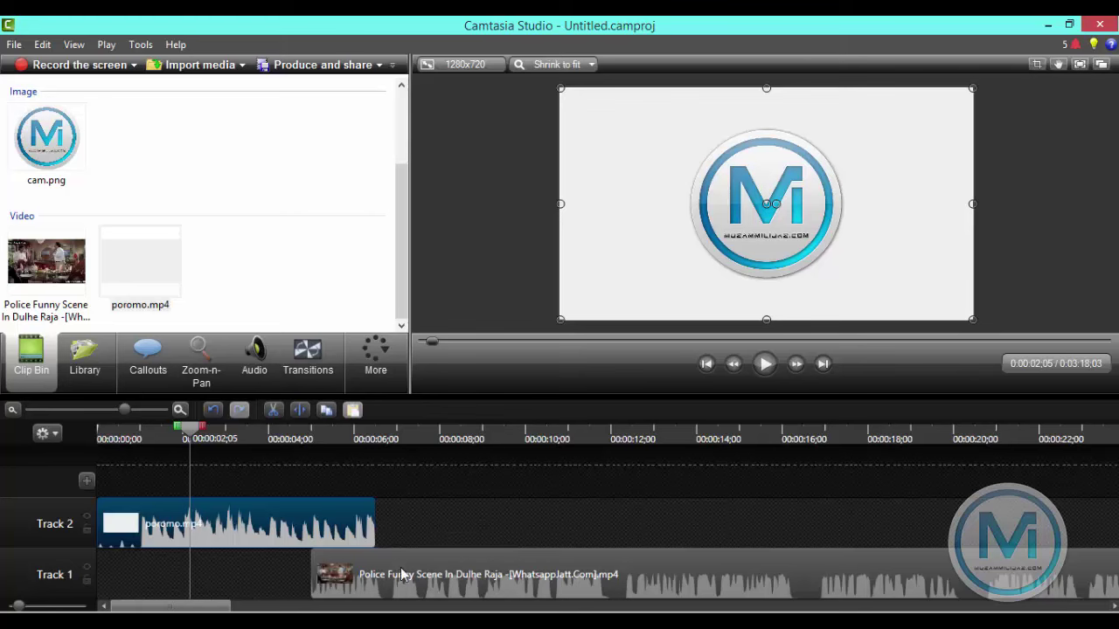
drag(404, 579, 462, 594)
drag(289, 531, 289, 575)
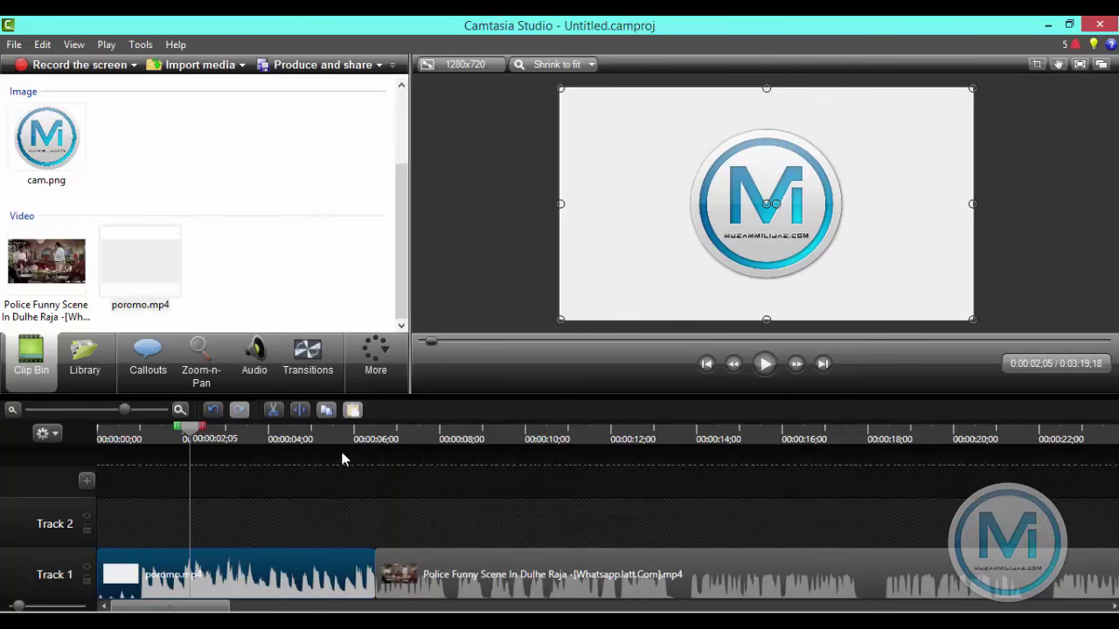
- Return the playhead to the start of the timeline and play the opening of poromo.mp4
drag(169, 439, 55, 455)
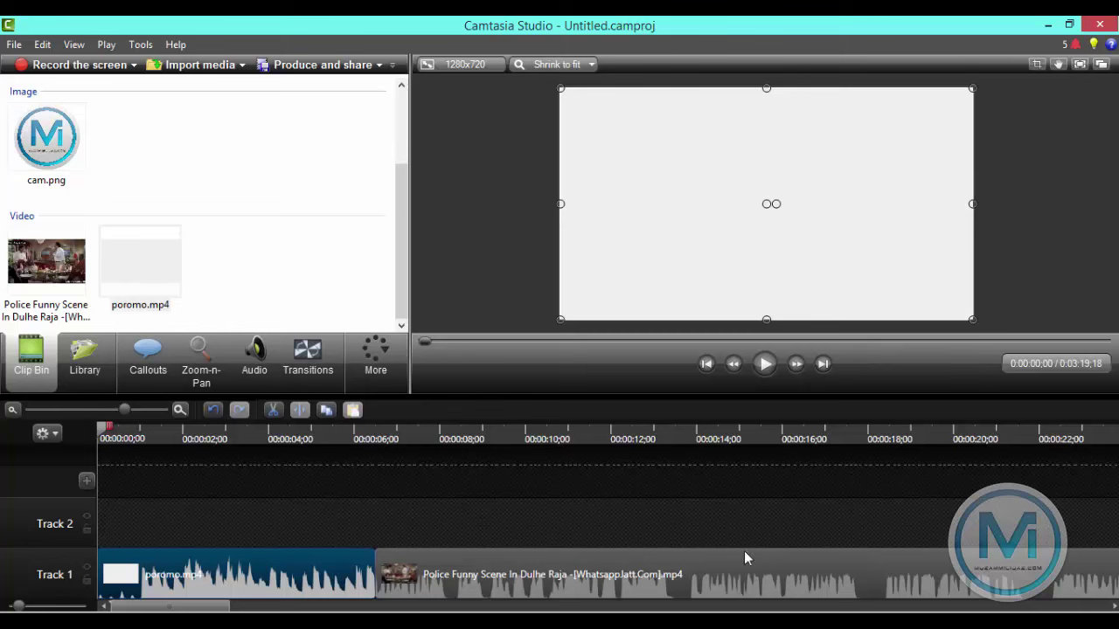
click(763, 364)
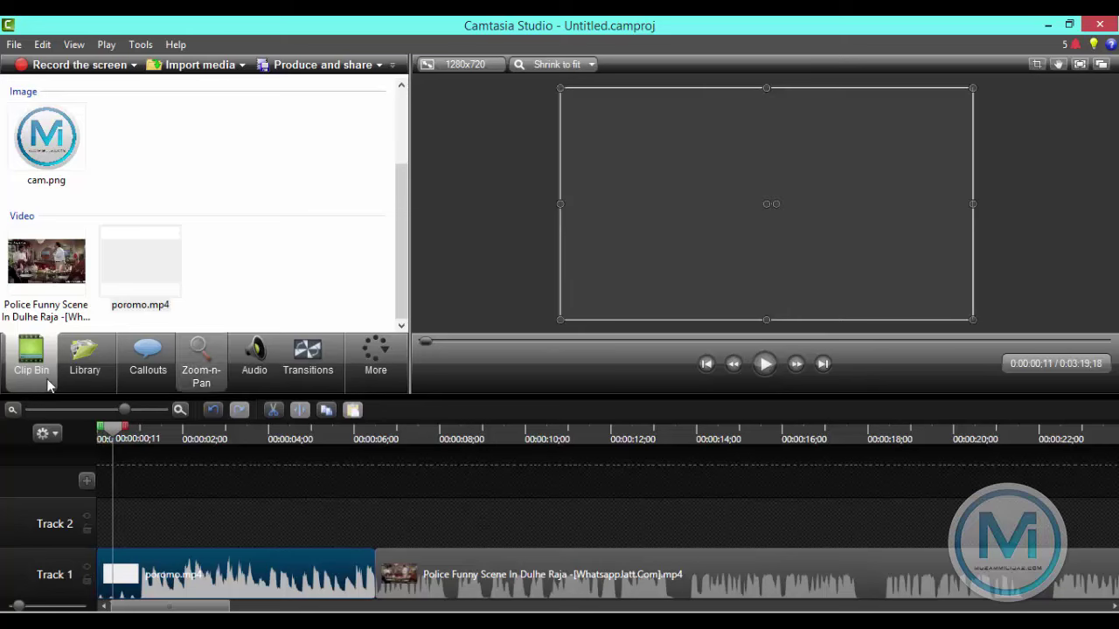
- Move the playhead to 0:00:10;09 and enlarge the Police Funny Scene video to fill the whole canvas
drag(112, 433, 538, 474)
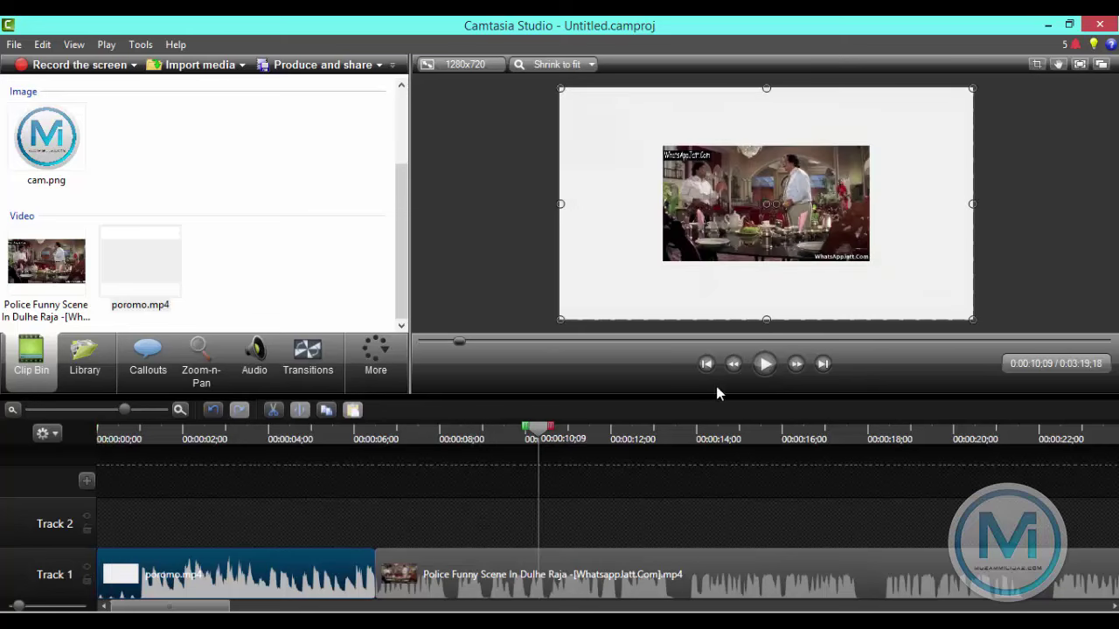
click(722, 233)
drag(661, 264, 562, 323)
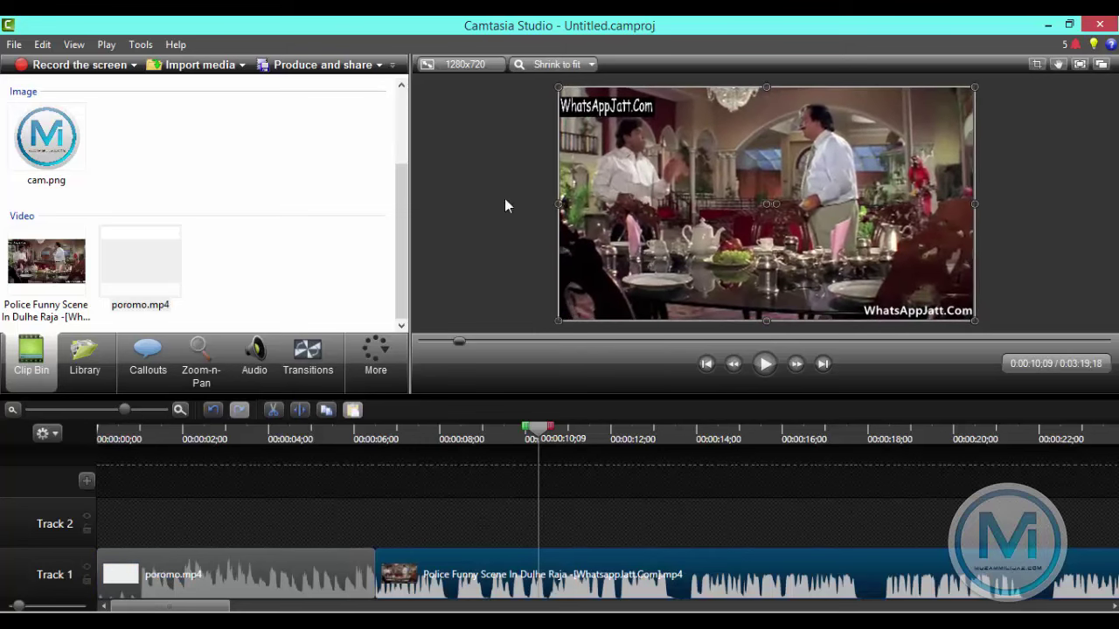
- Set the editing dimensions to 720p HD (1280x720) great for YouTube and deselect the clip
click(460, 64)
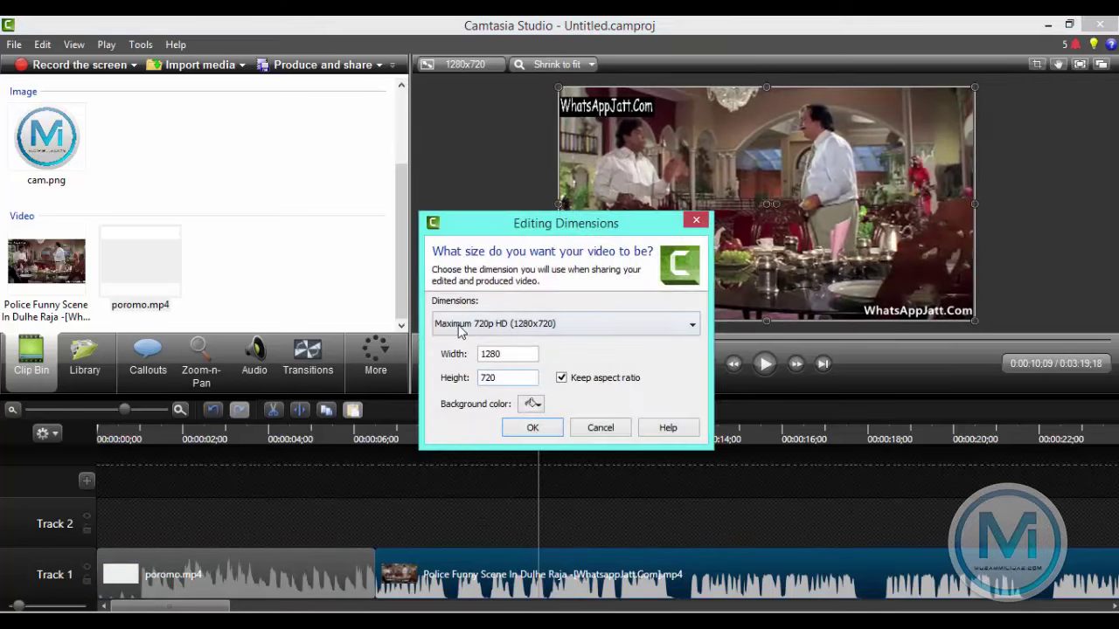
click(460, 325)
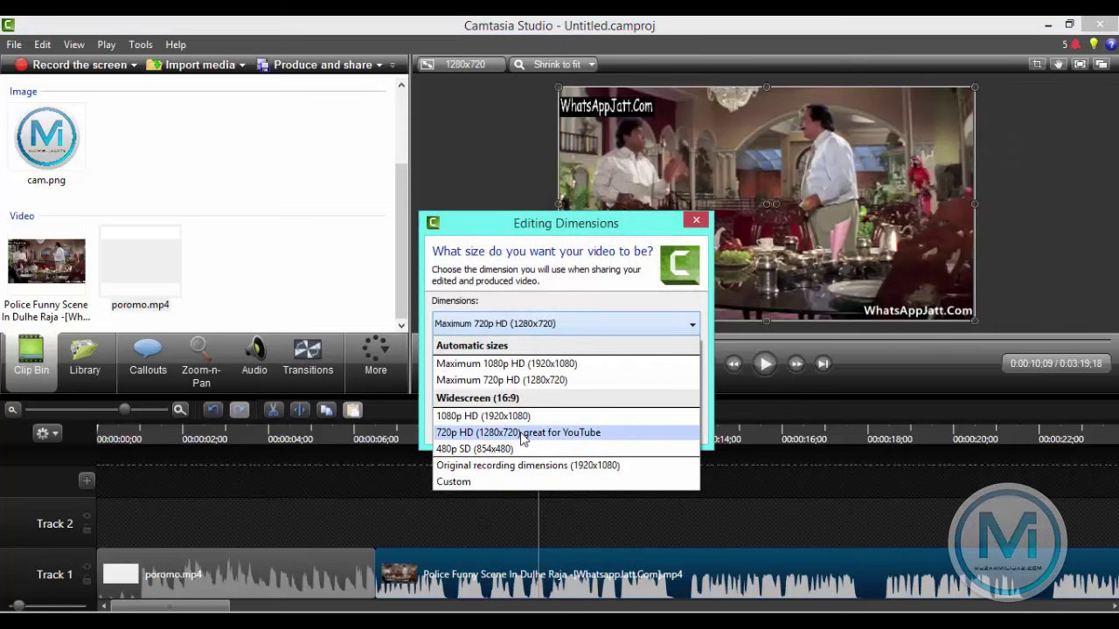
click(521, 432)
click(529, 428)
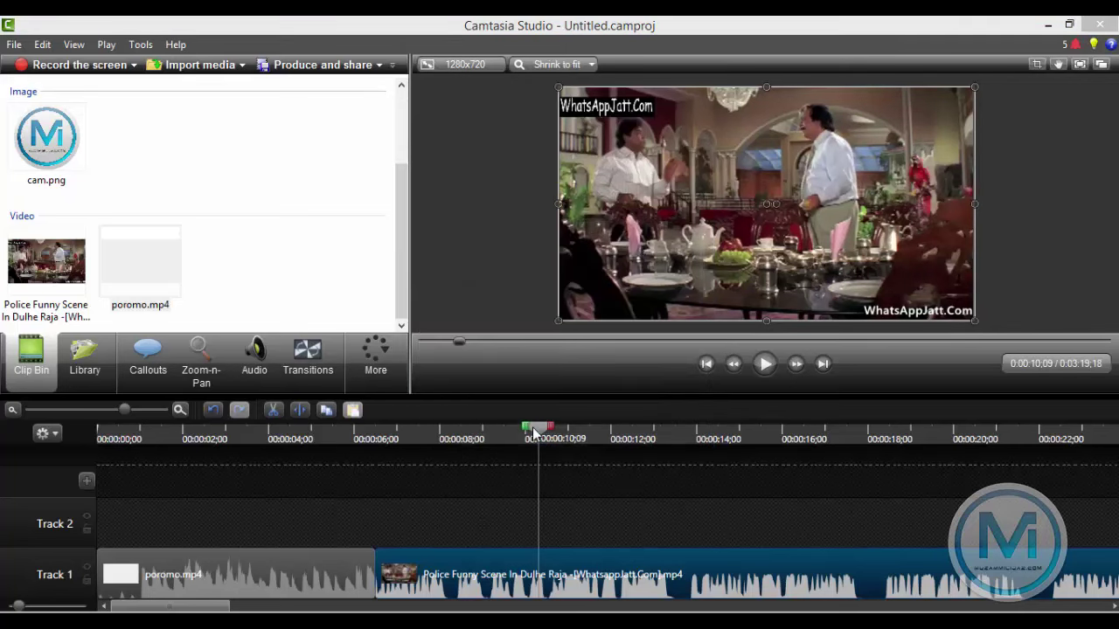
click(491, 258)
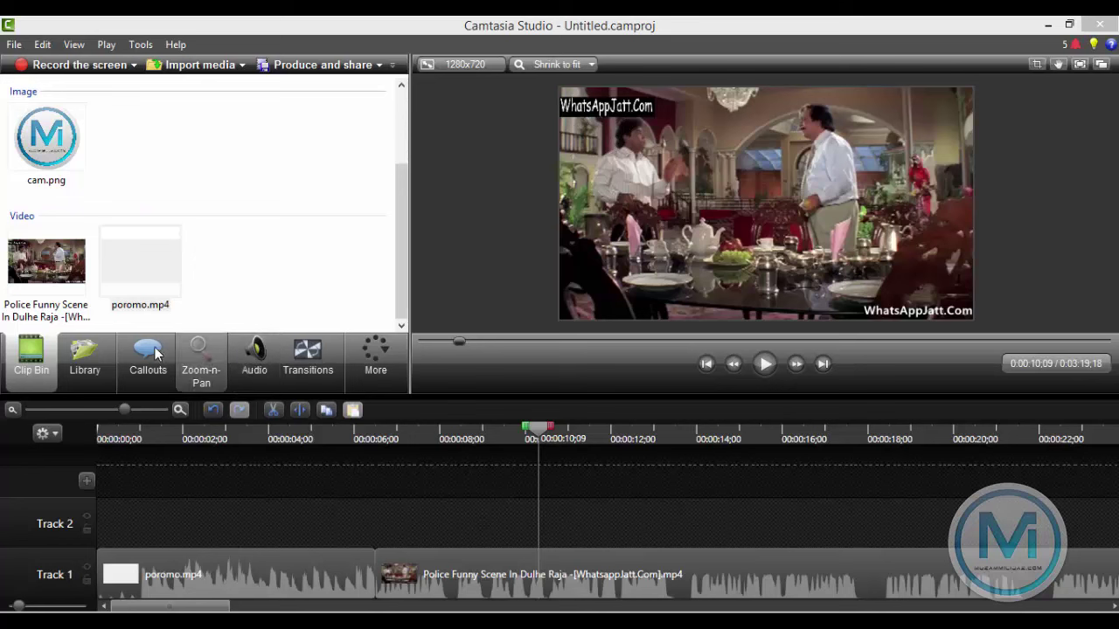
- Add a blur callout on Track 2 and position it over the WhatsAppJatt.Com watermark in the video's upper-left corner
click(376, 367)
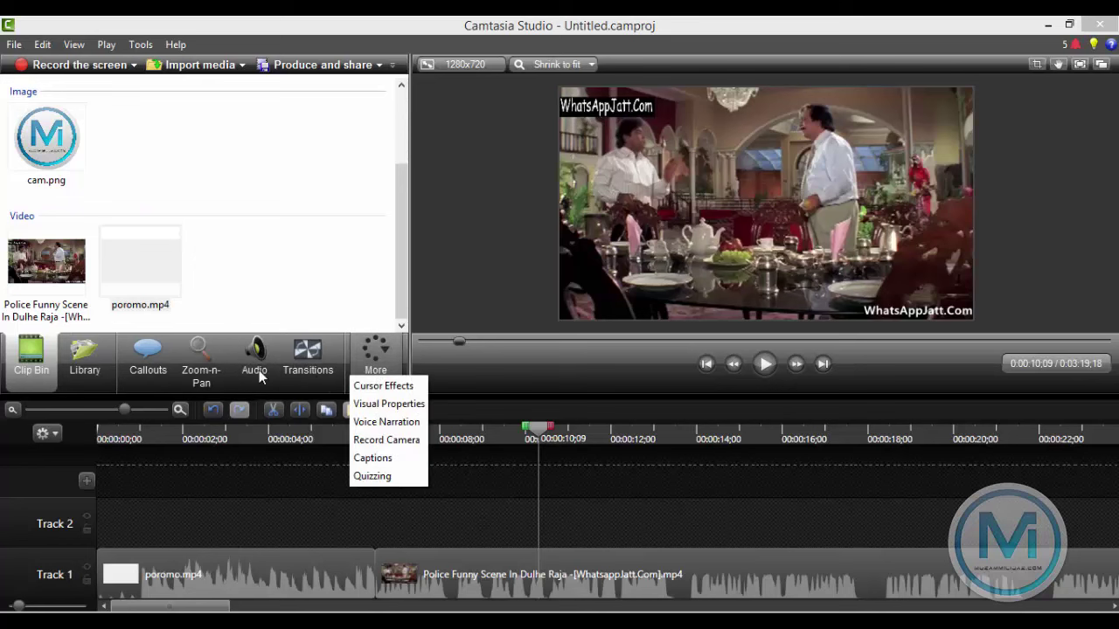
click(148, 358)
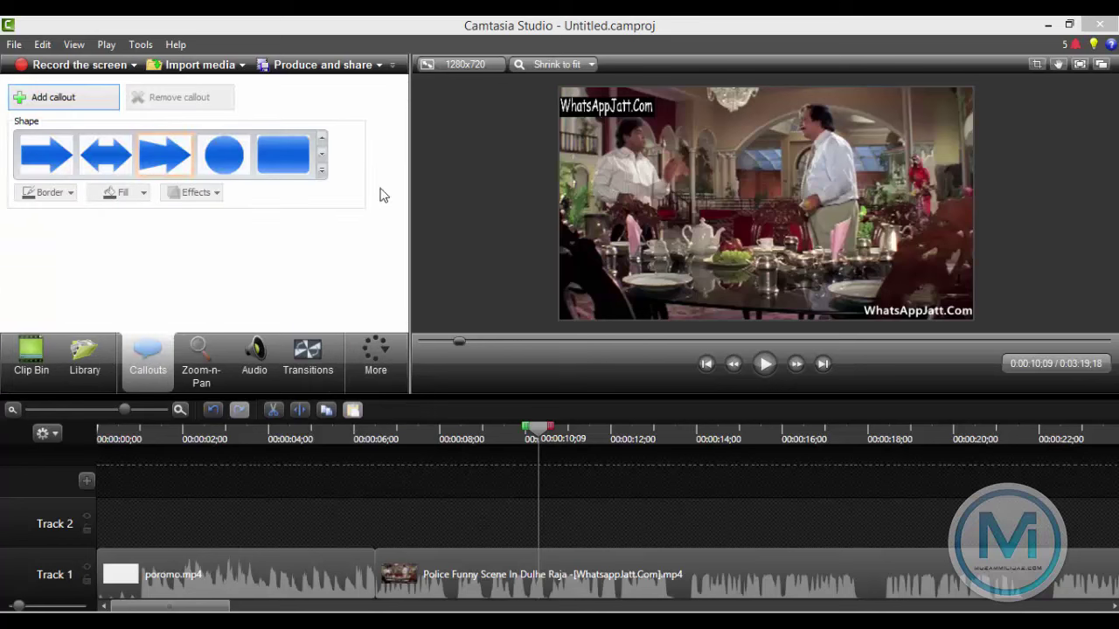
click(321, 169)
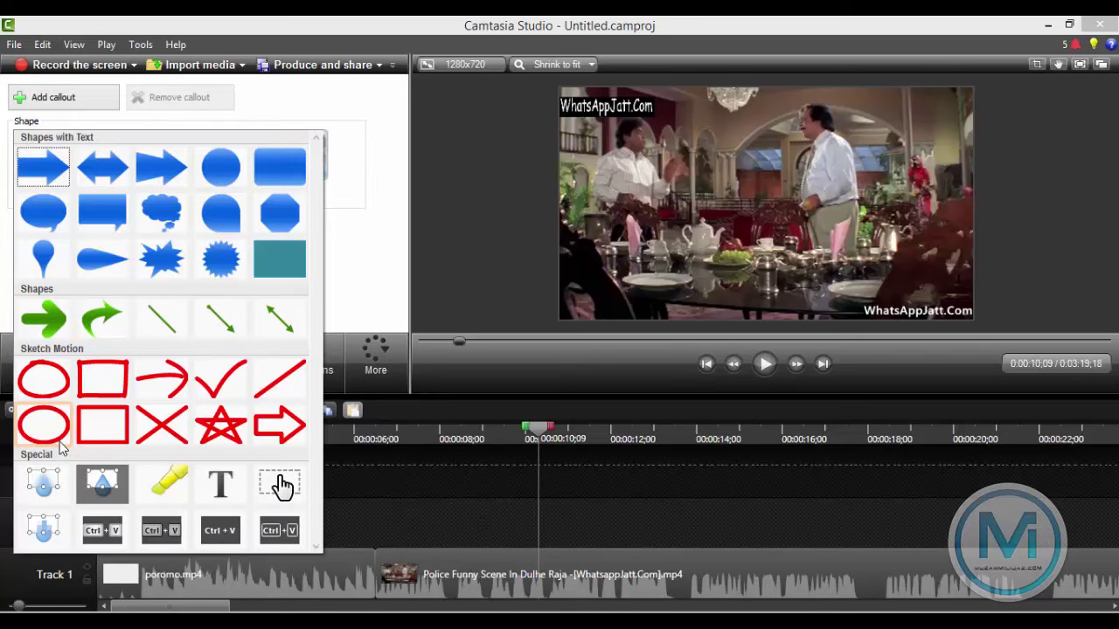
click(41, 490)
drag(755, 189, 601, 114)
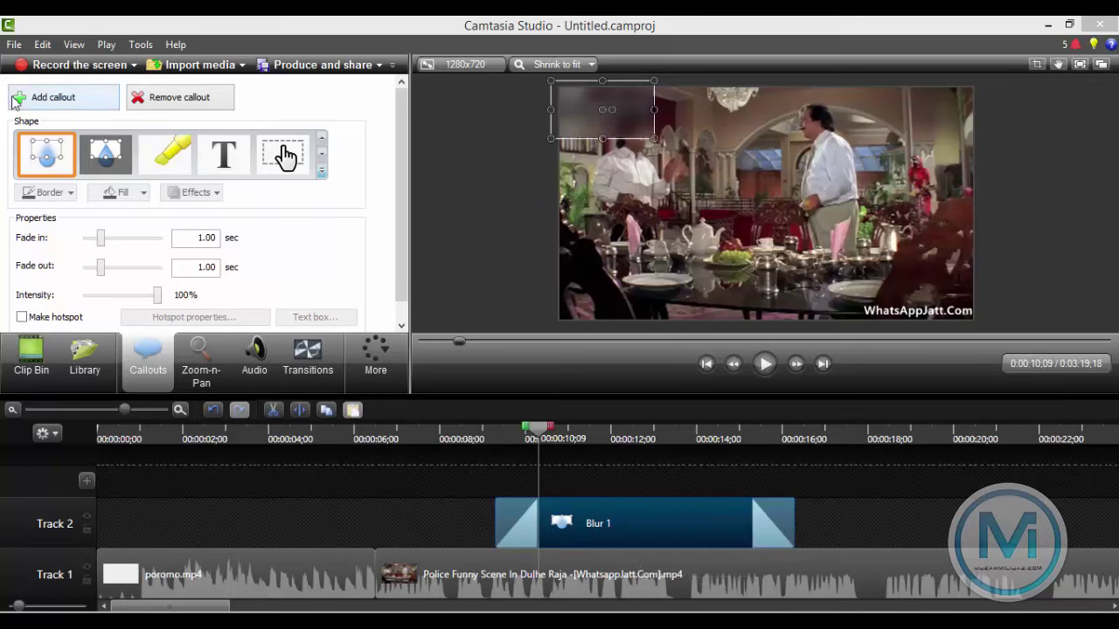
- Show the audio editing options and volume line of the Police Funny Scene clip on Track 1
click(675, 595)
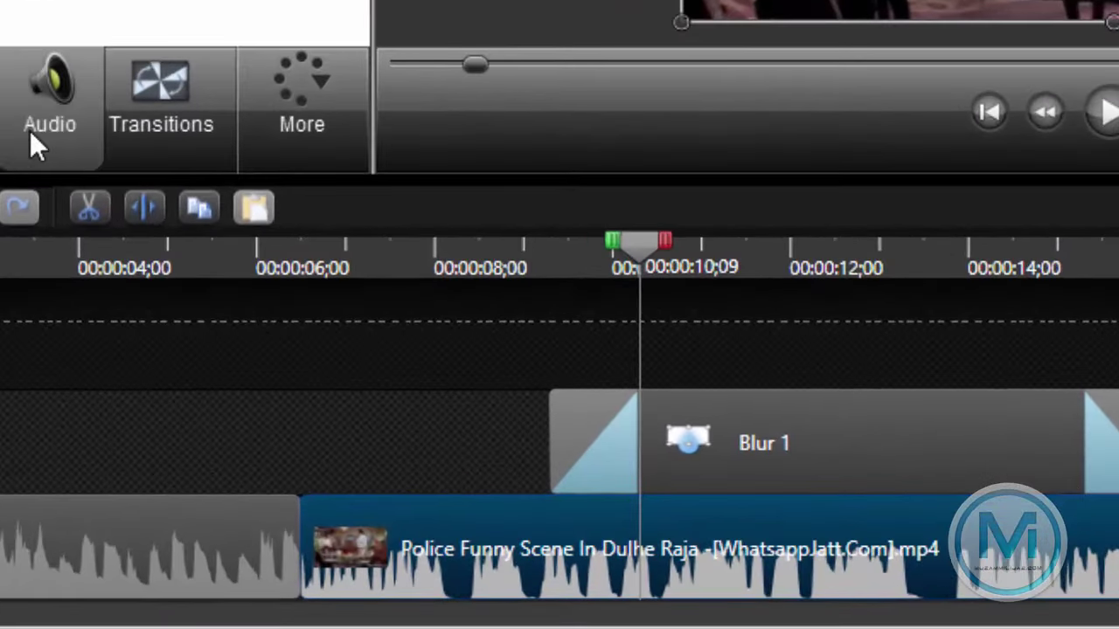
click(30, 131)
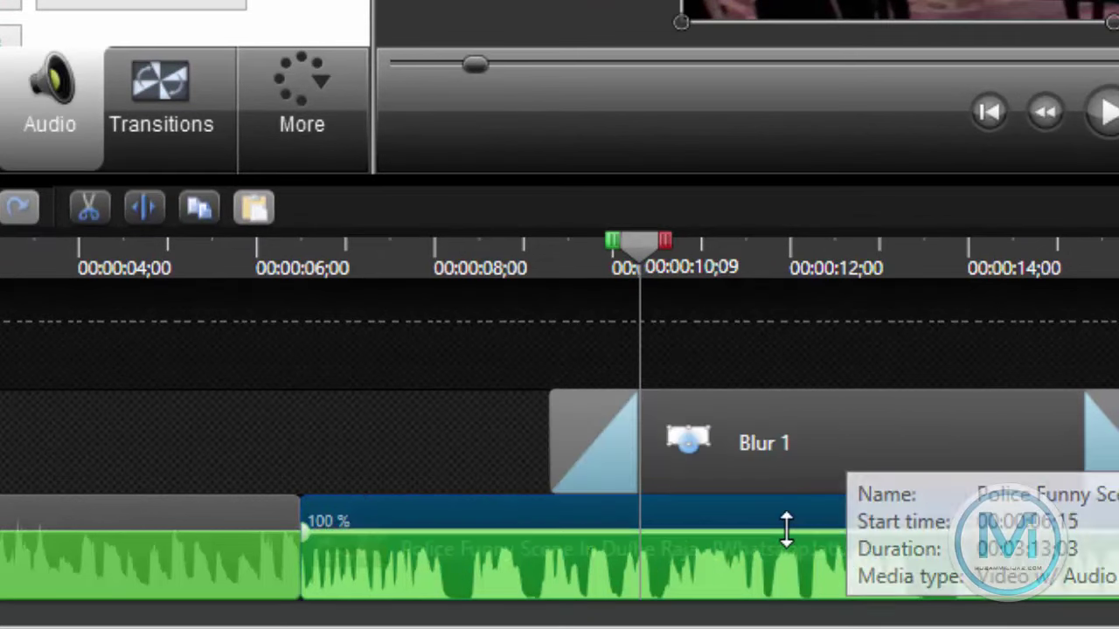
mouse_move(787, 529)
mouse_down()
mouse_move(787, 517)
mouse_move(788, 530)
mouse_up()
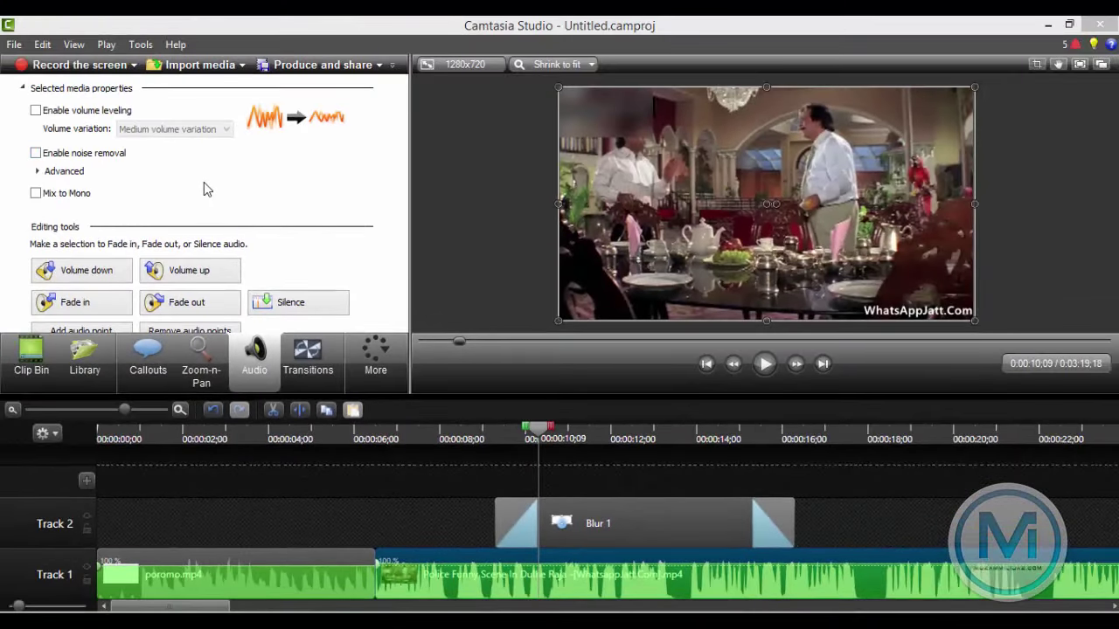
- Start producing the video and begin a new production preset
click(15, 46)
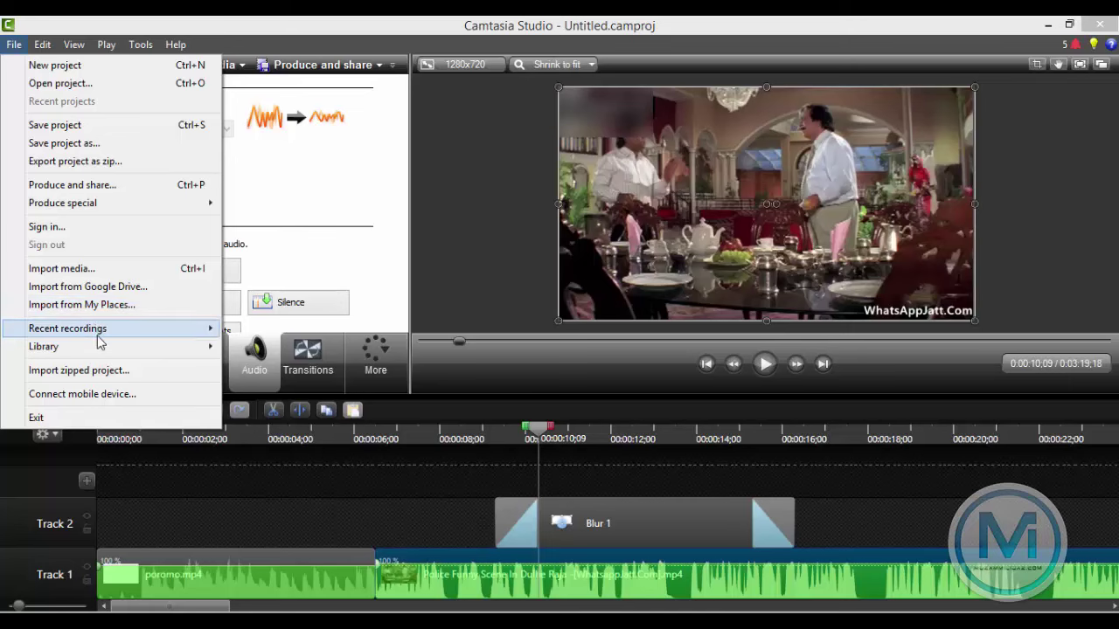
click(96, 192)
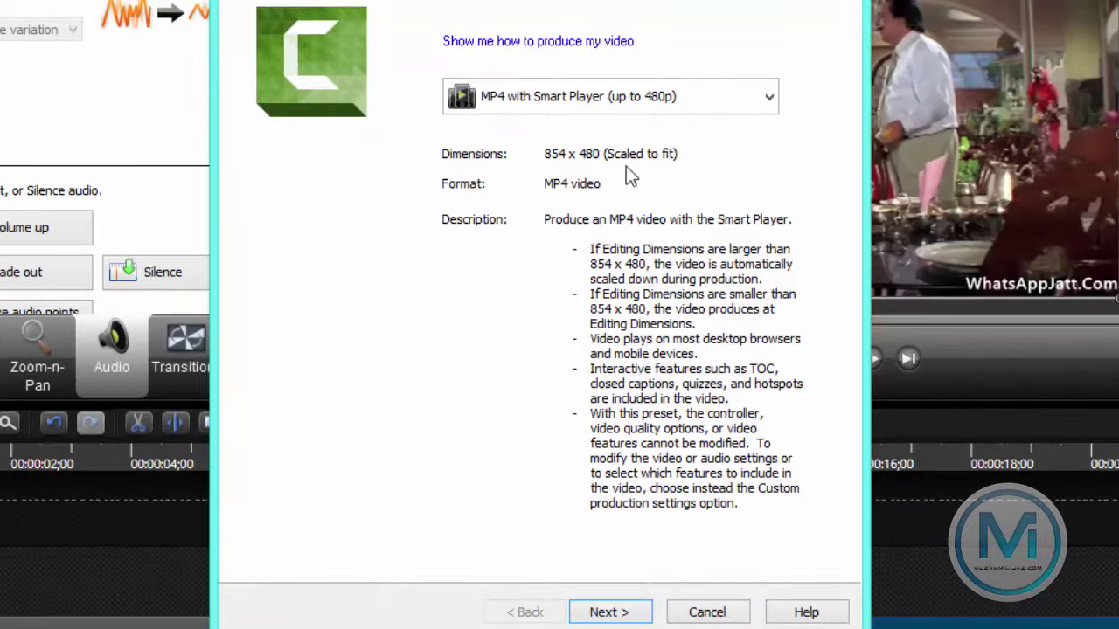
click(638, 103)
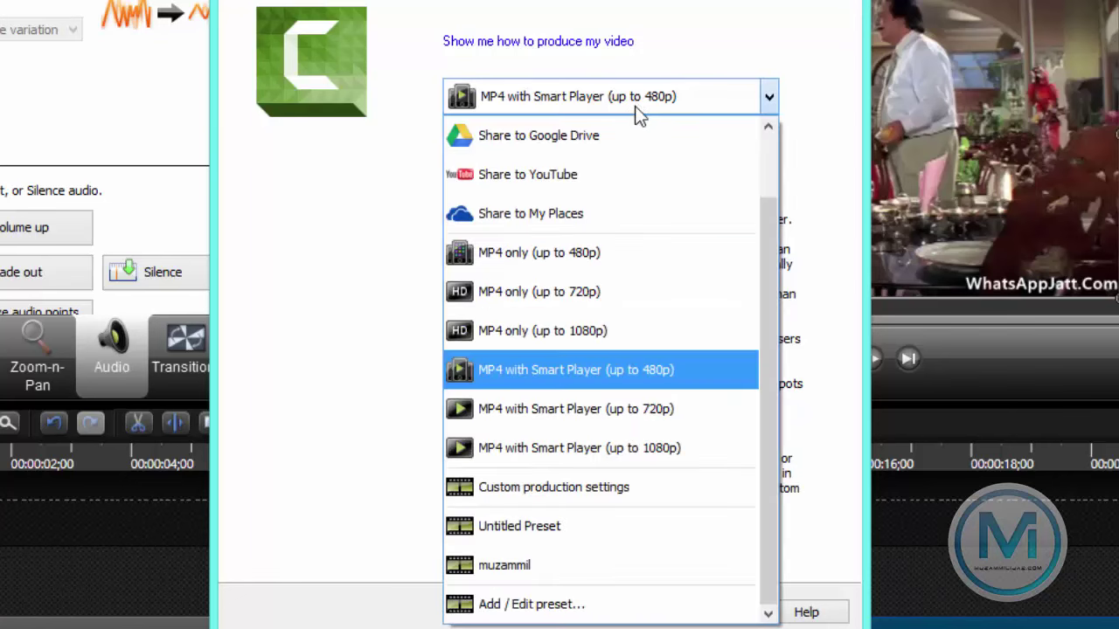
click(556, 607)
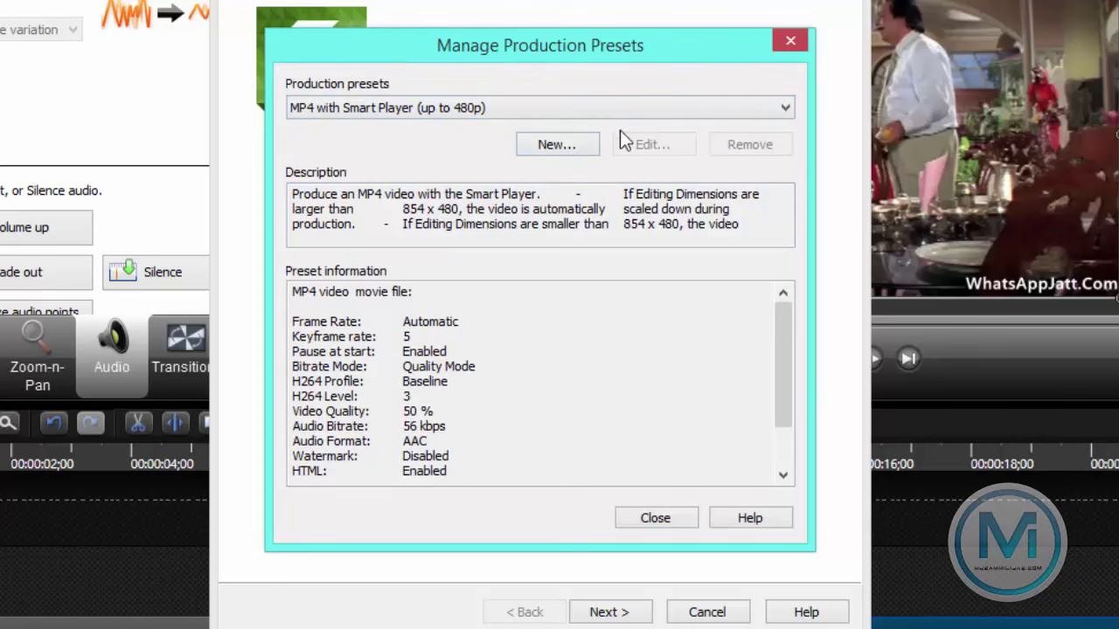
click(567, 145)
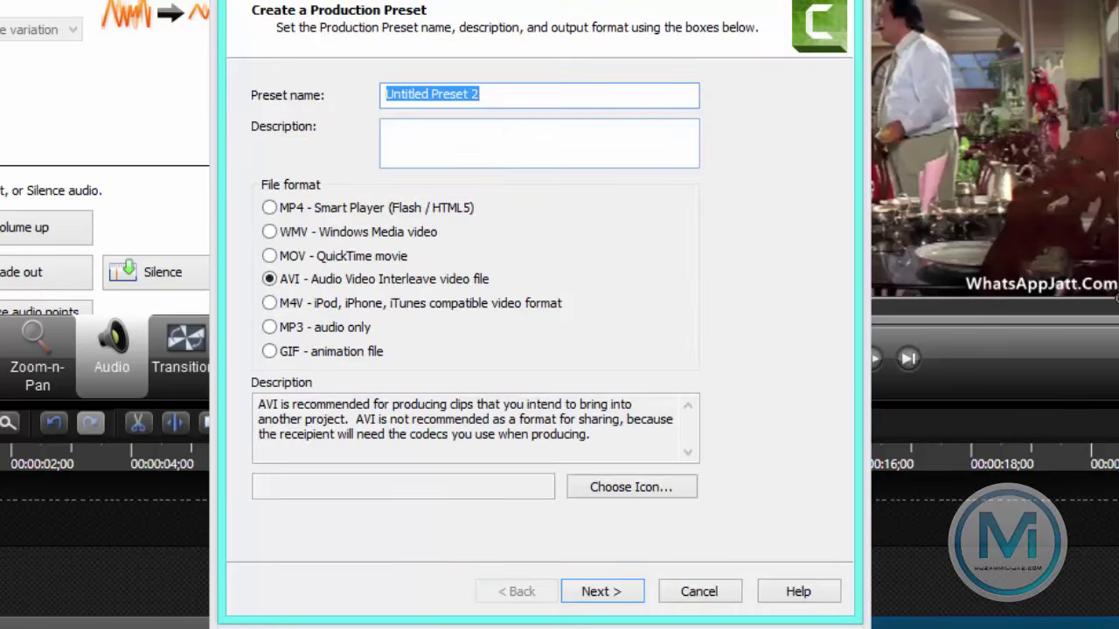
- Set the new preset's file format to MP4 - Smart Player, name it deomo and continue to the Smart Player options
click(287, 210)
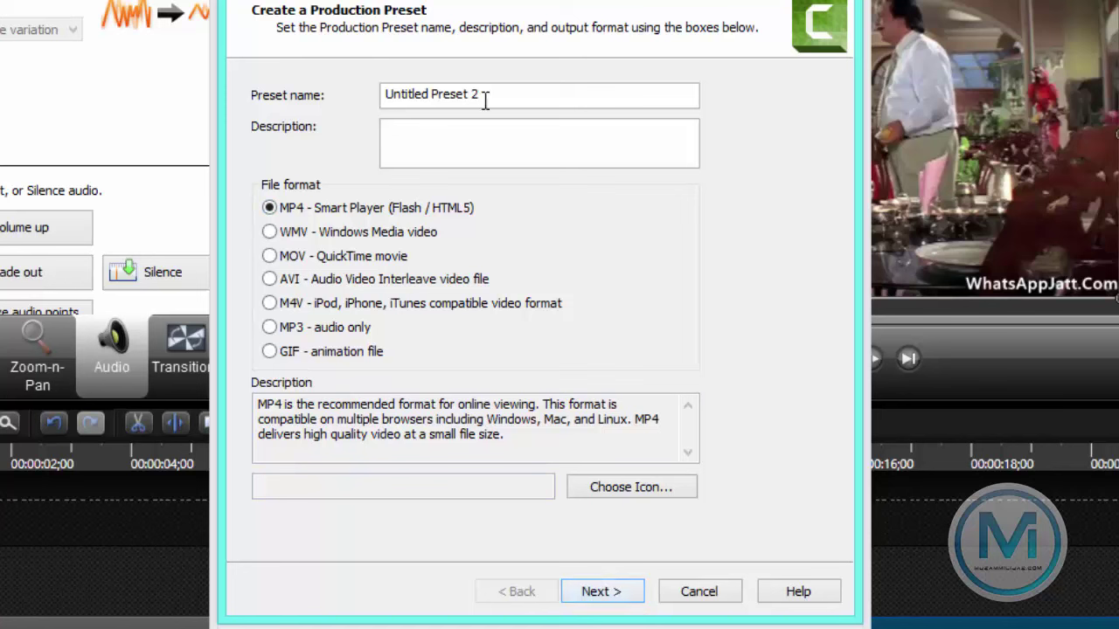
drag(482, 96, 308, 94)
text(de)
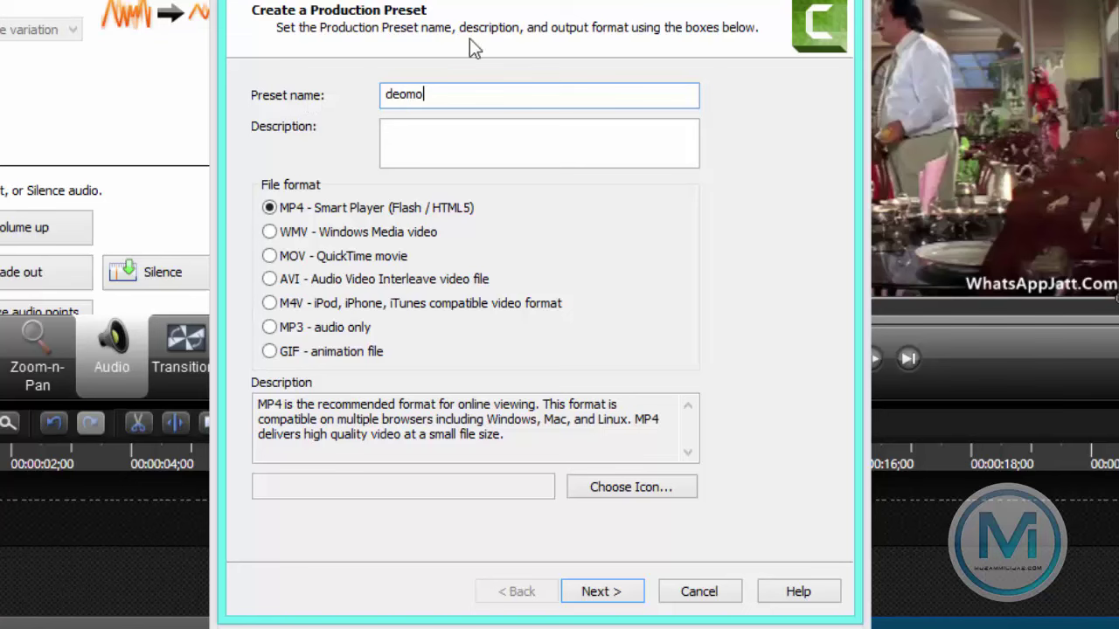
text(omo)
click(593, 592)
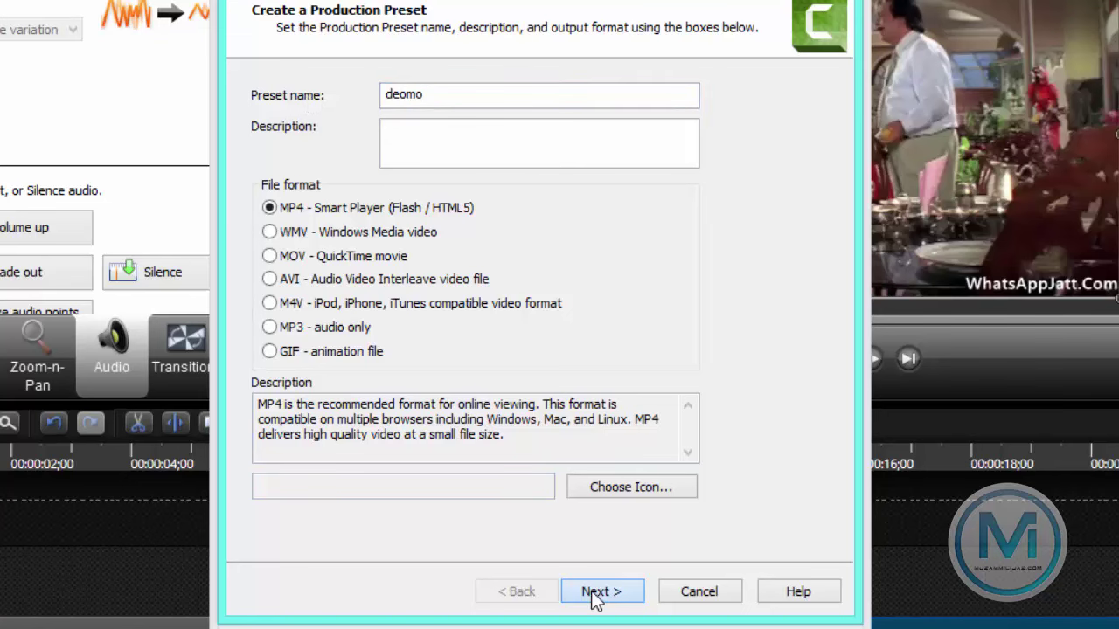
click(576, 591)
click(512, 596)
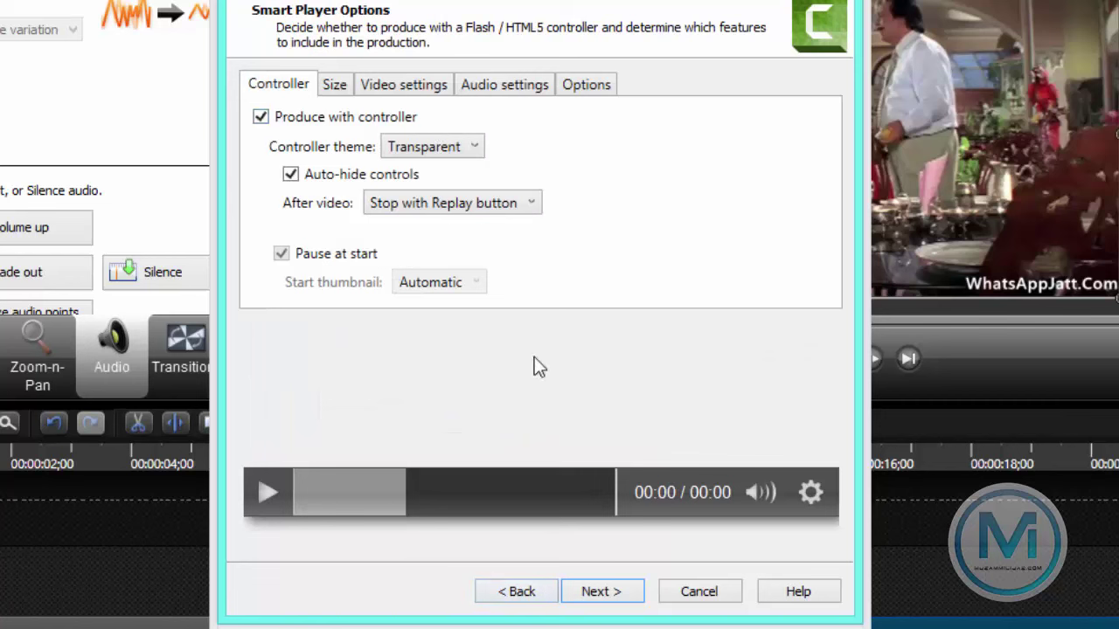
- Review the preset's size, video and audio settings and continue to the video options
click(334, 88)
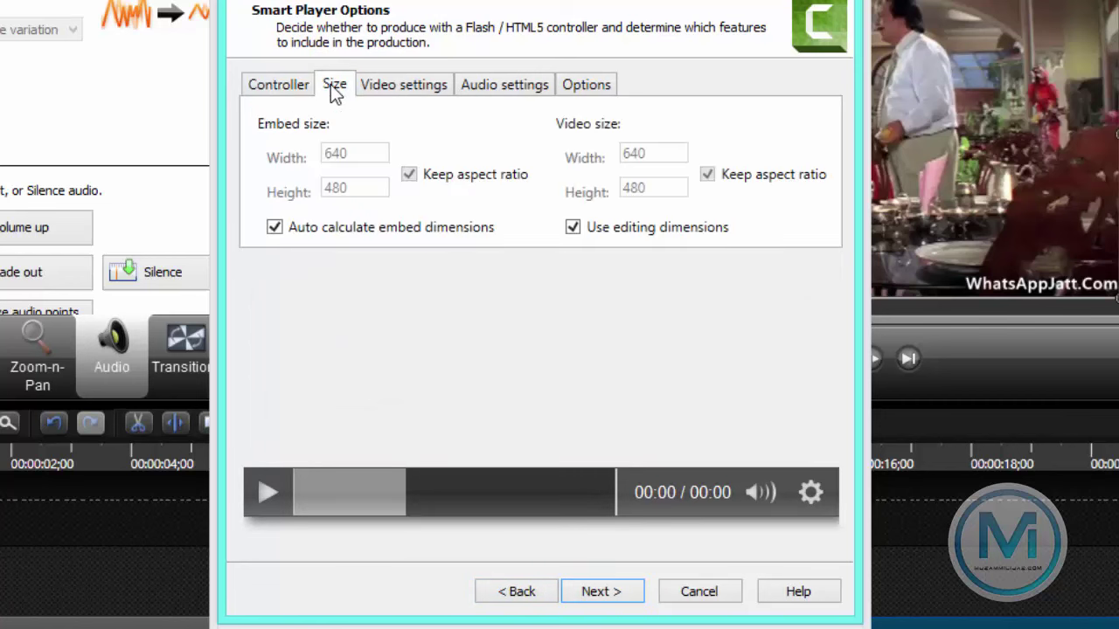
click(386, 85)
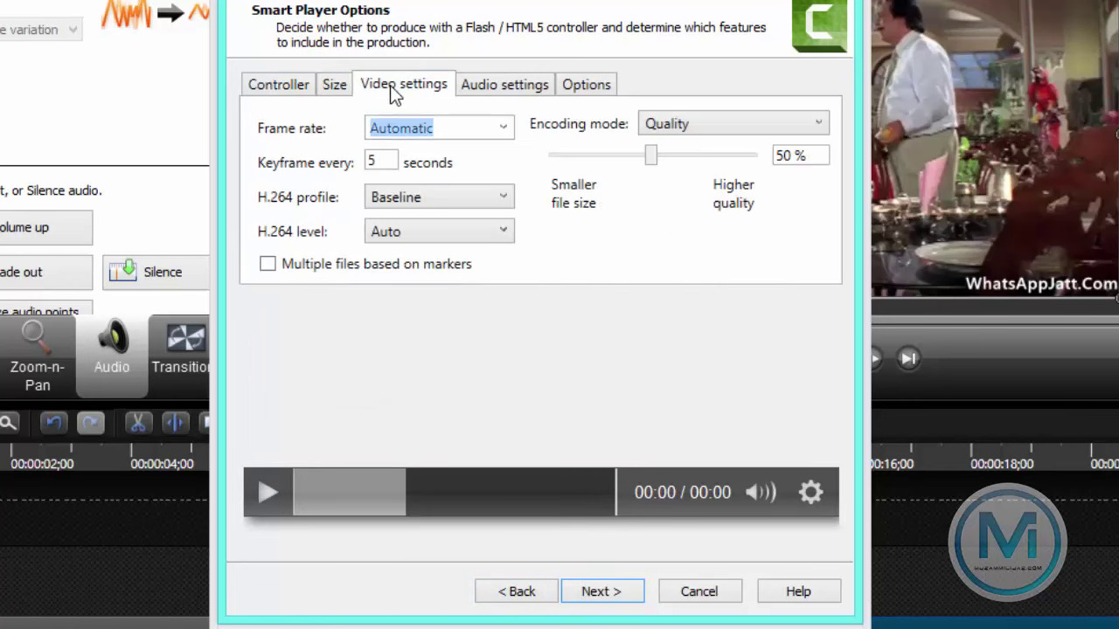
click(502, 86)
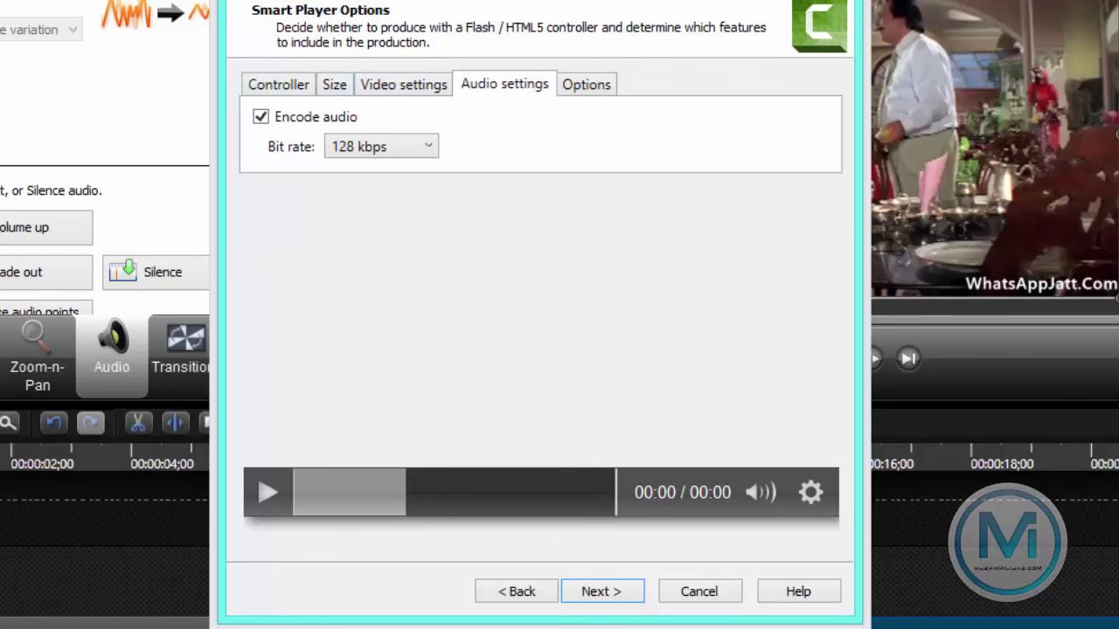
click(599, 593)
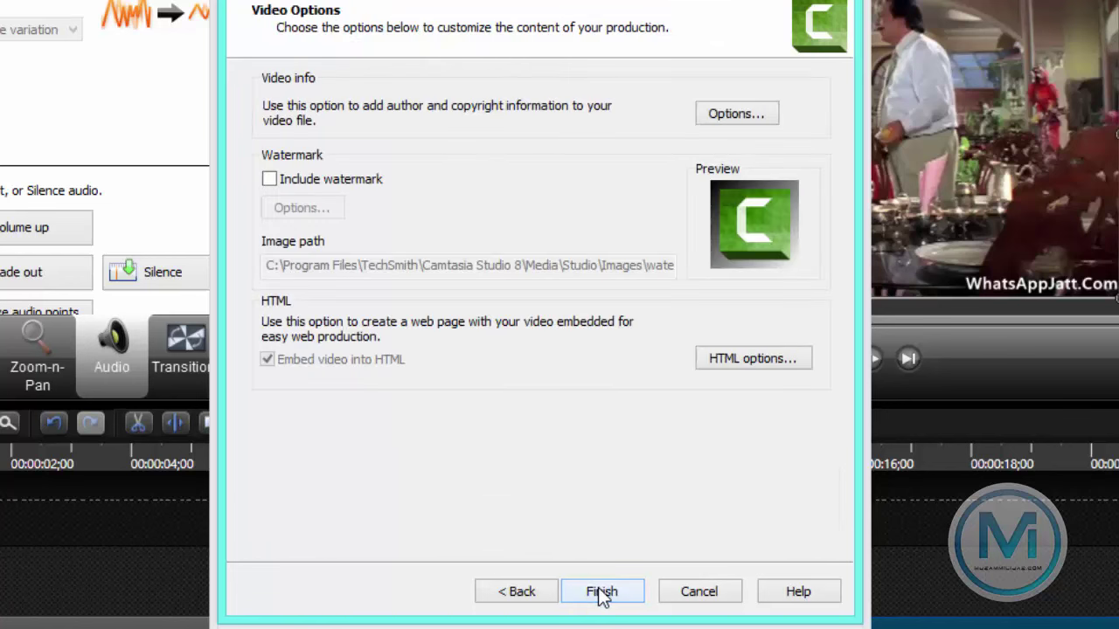
- Include a watermark in the preset using the image E:\m\cam.png and finish creating the preset
click(268, 179)
click(306, 210)
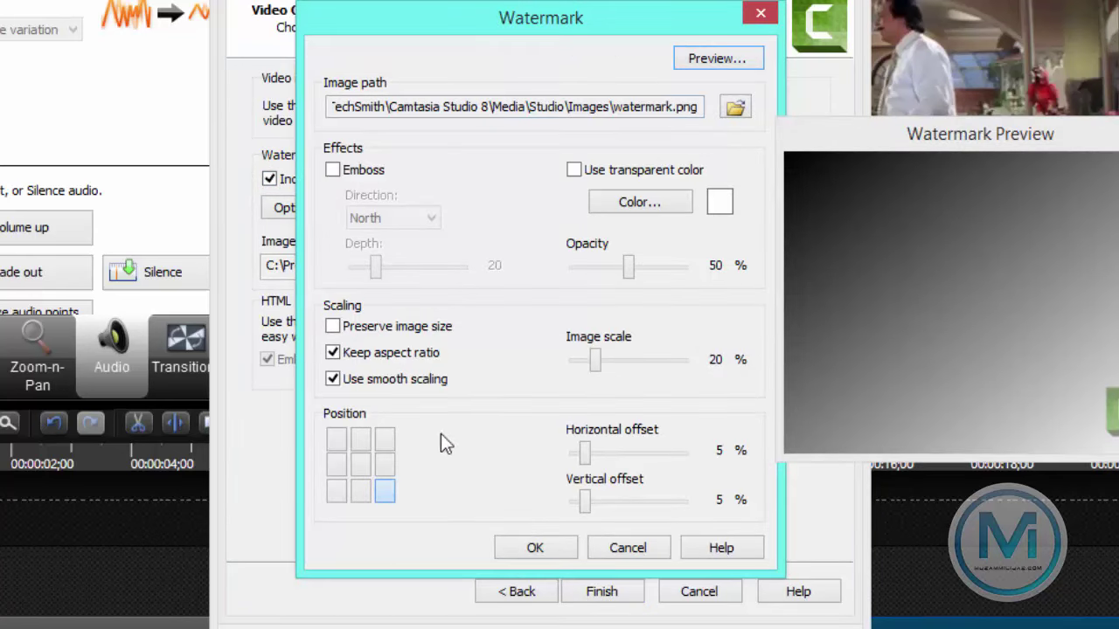
click(735, 107)
double_click(411, 321)
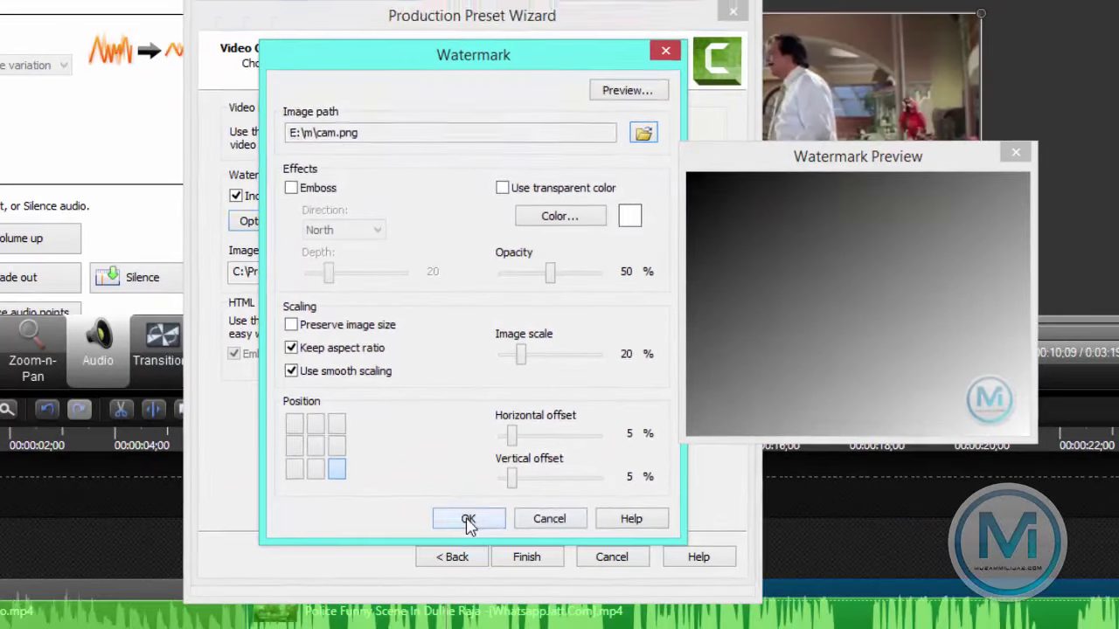
click(535, 547)
click(528, 556)
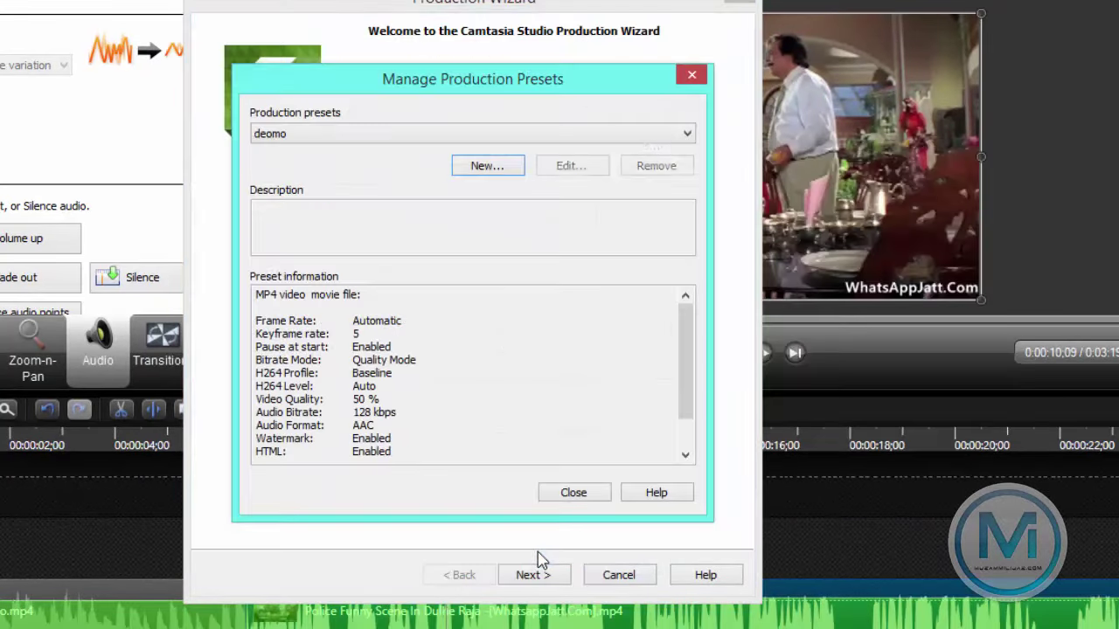
- Leave the preset manager, choose the deomo preset for the production and continue to the save location
click(592, 503)
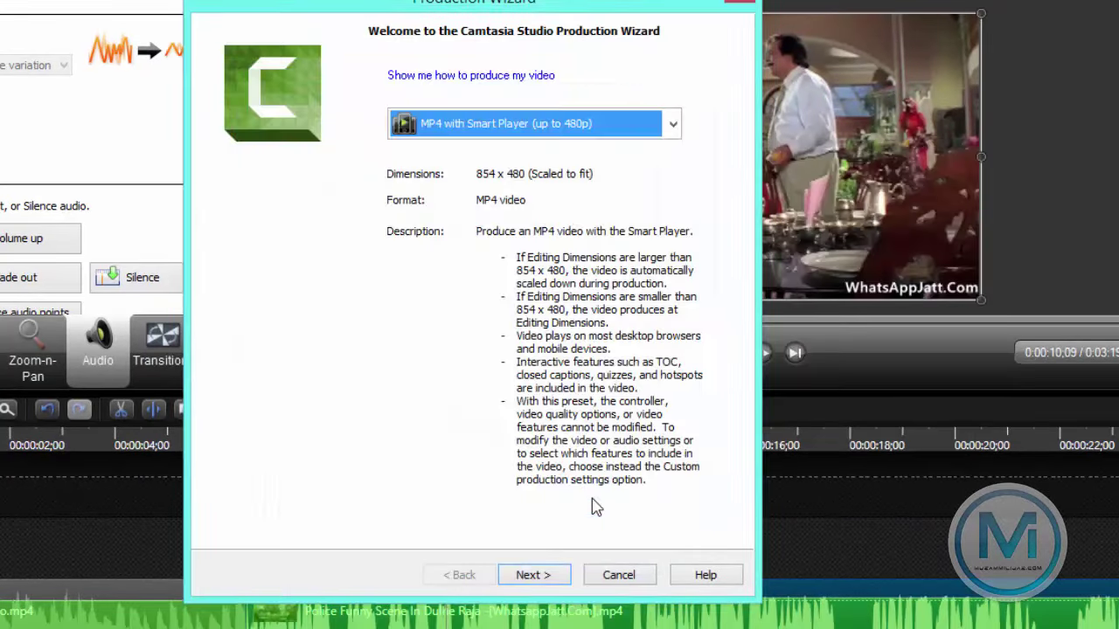
click(559, 124)
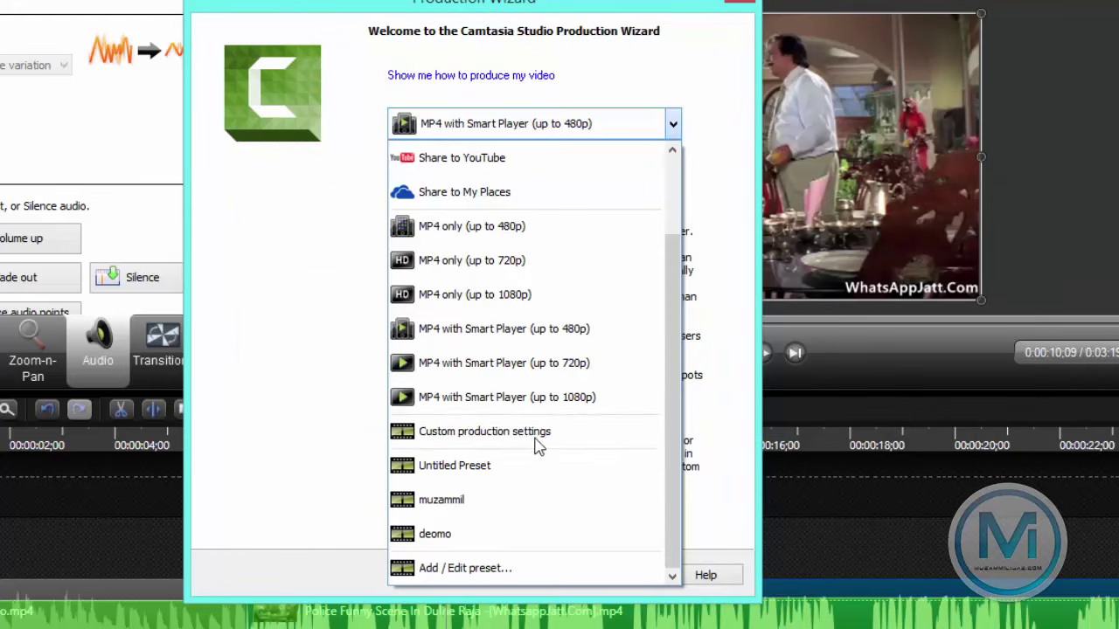
click(478, 544)
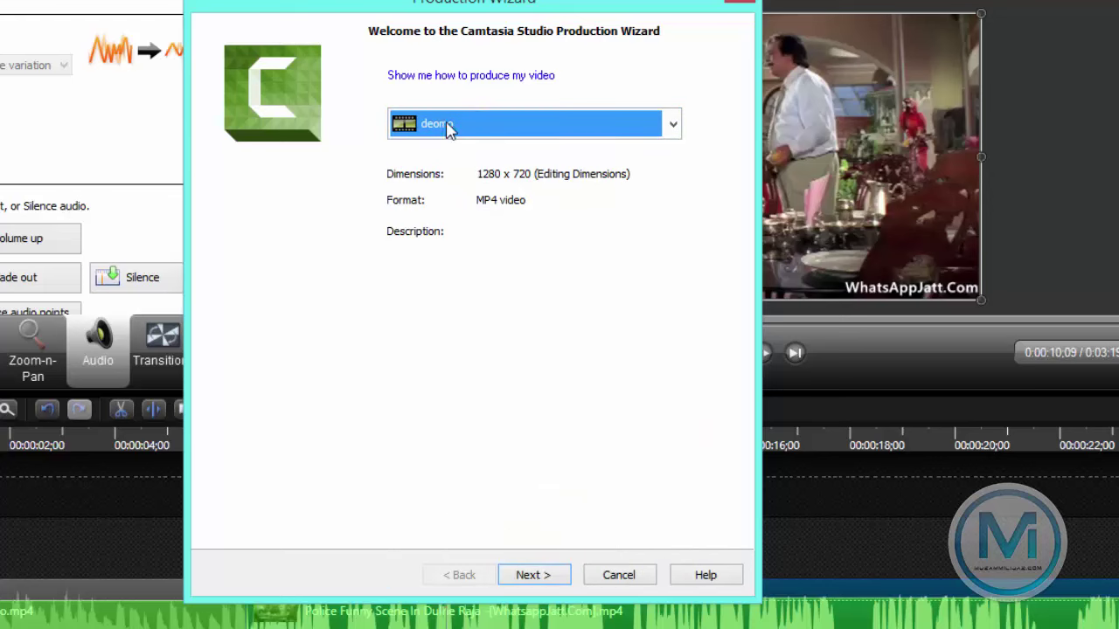
click(547, 583)
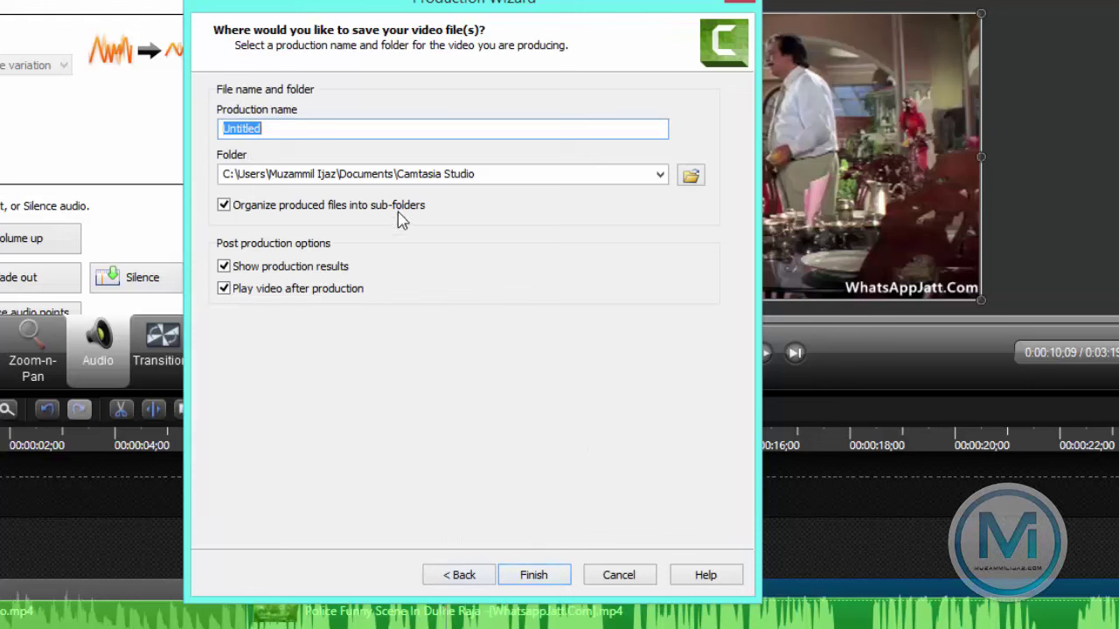
- Check the output folder path for the produced video and cancel the production
click(248, 175)
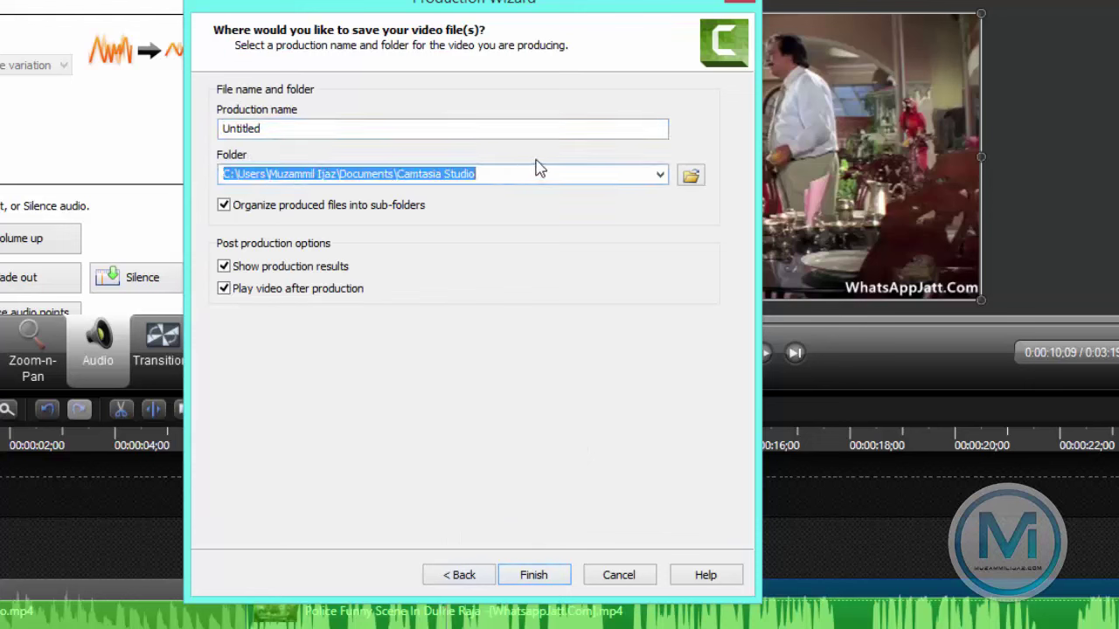
double_click(529, 175)
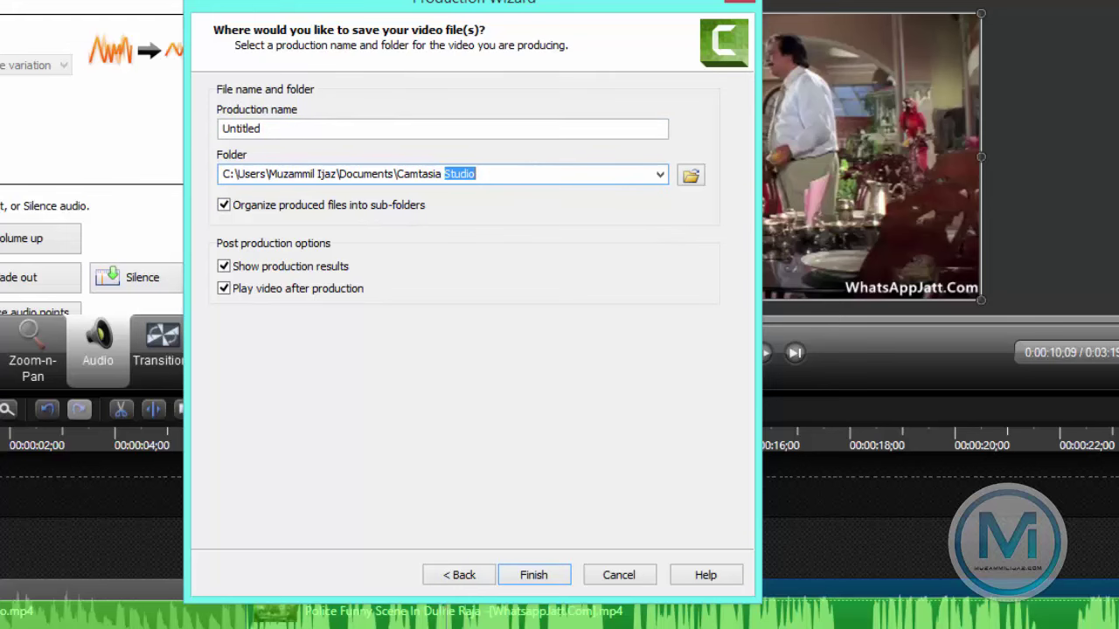
click(618, 575)
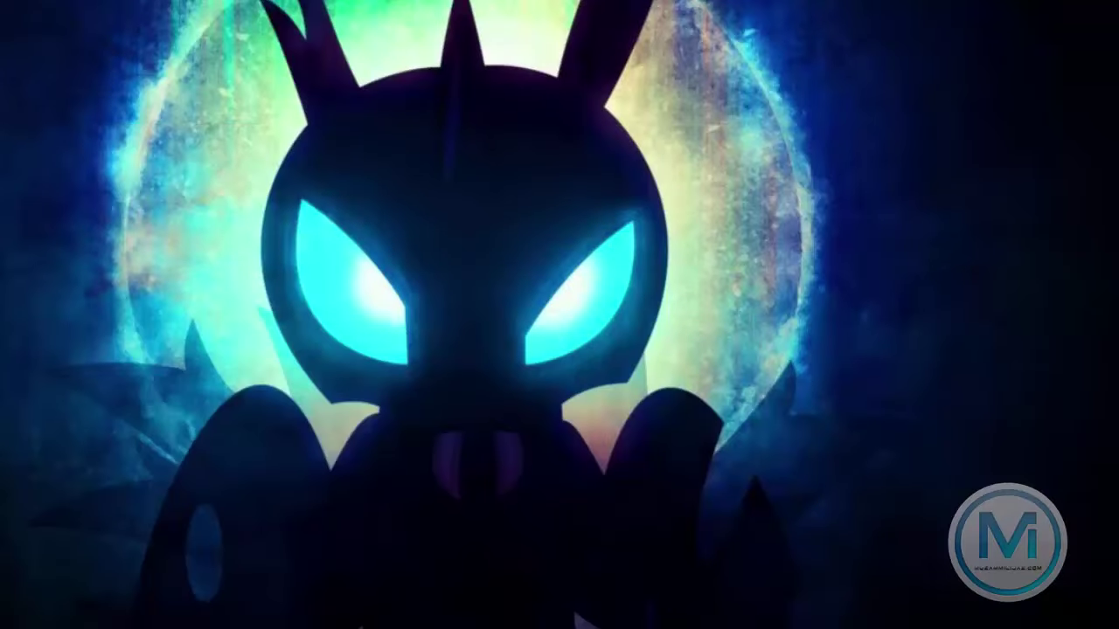
mouse_move(1117, 4)
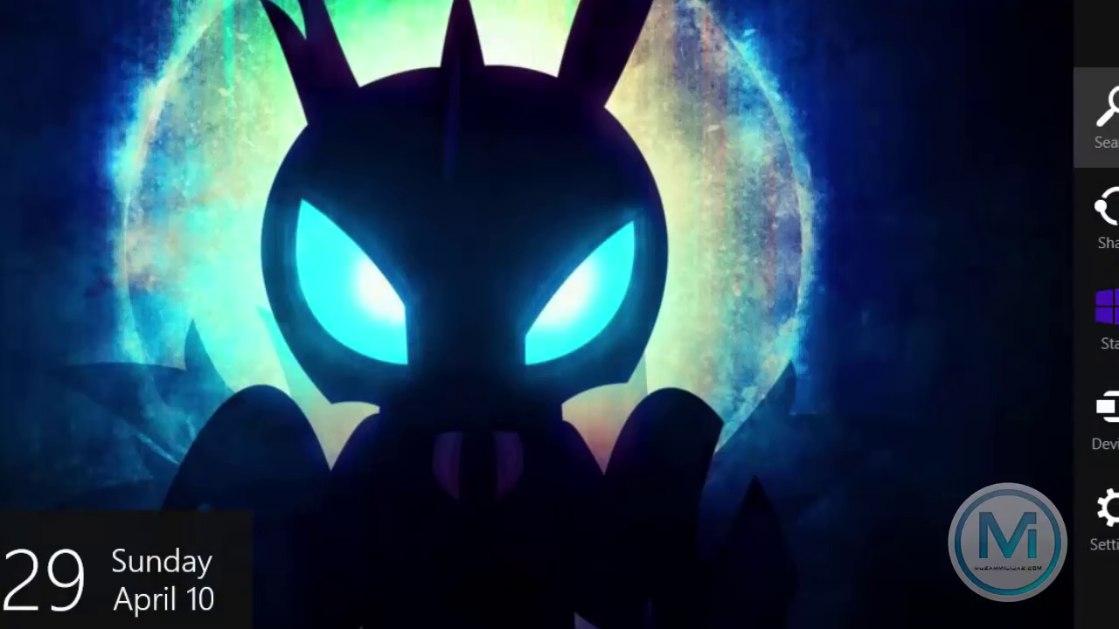
- Search the computer for This PC and open it
click(1101, 112)
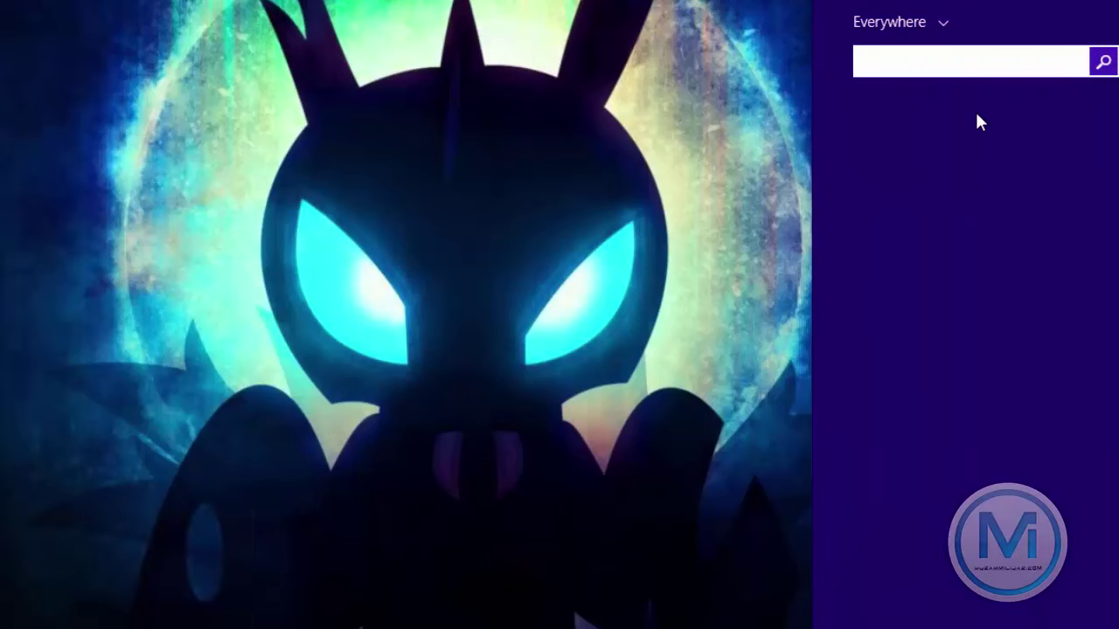
text(do)
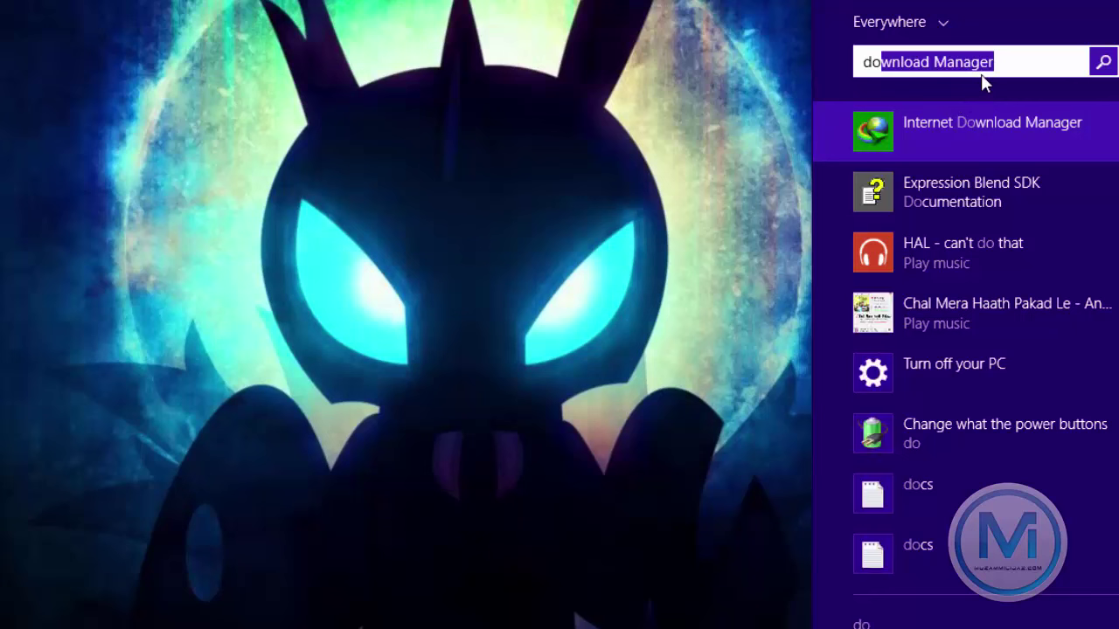
key(BackSpace)
key(BackSpace)
key(BackSpace)
text(th)
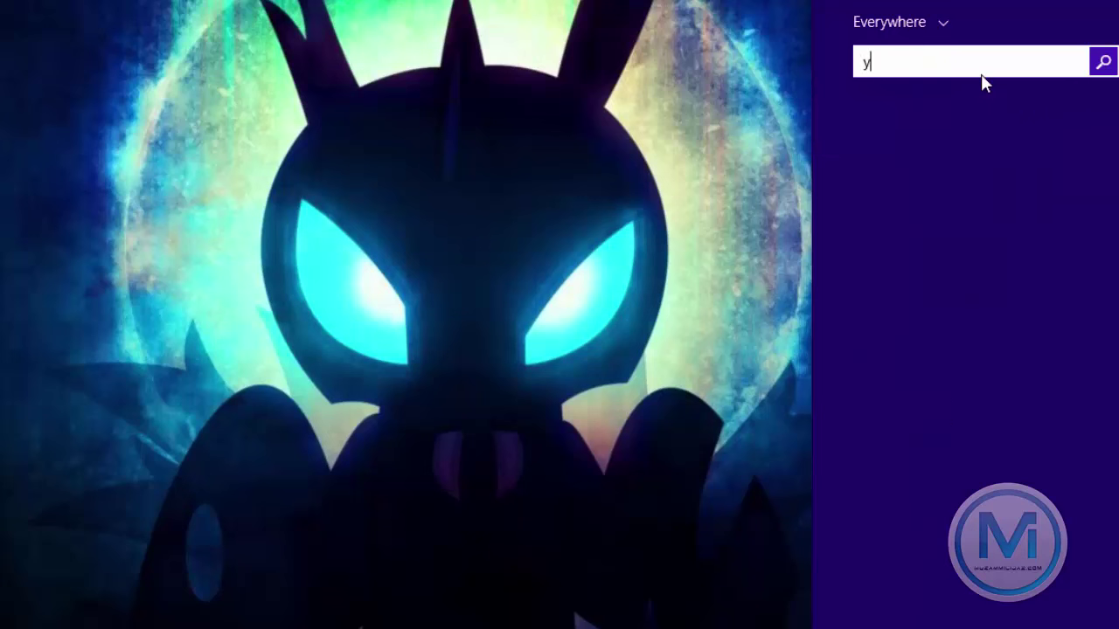
text(is PC)
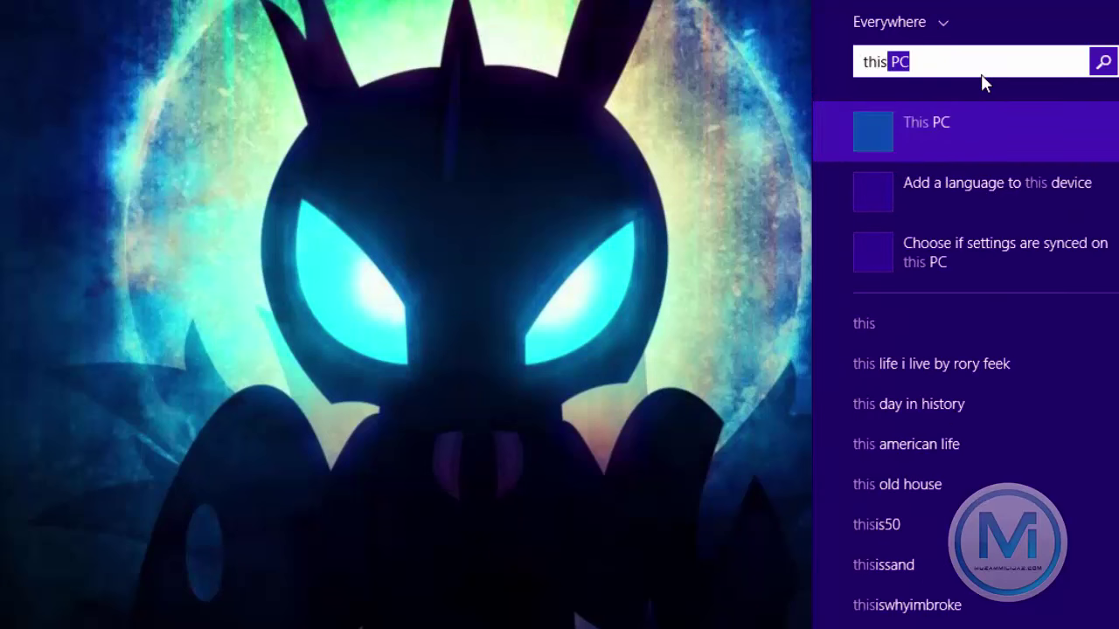
click(907, 141)
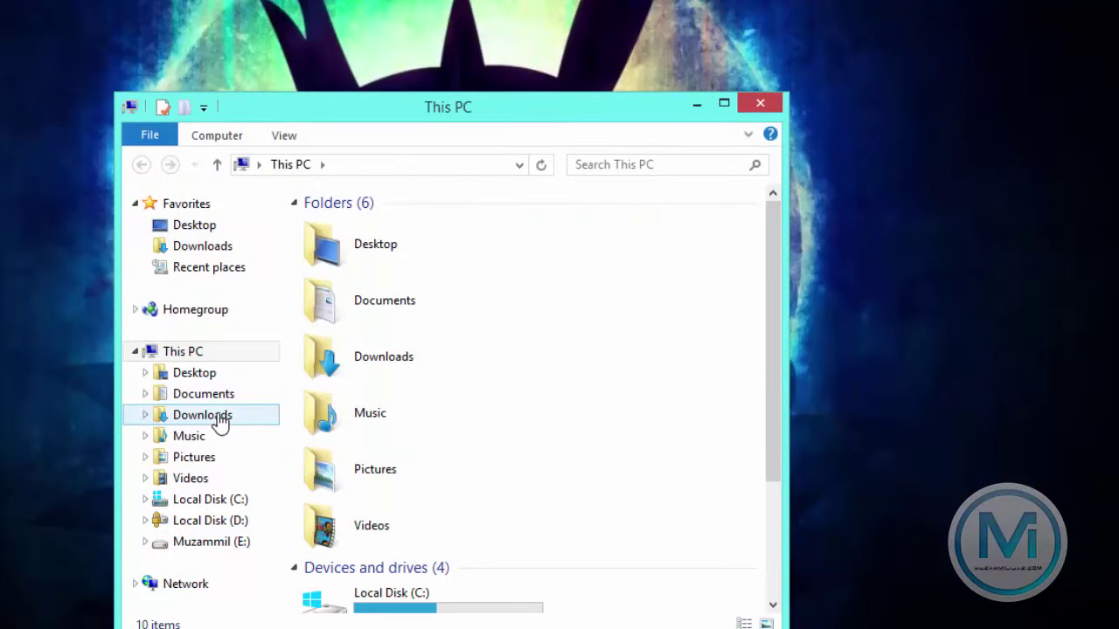
- Open the Google adsense folder inside the Camtasia Studio folder in Documents
scroll(200, 454, down, 3)
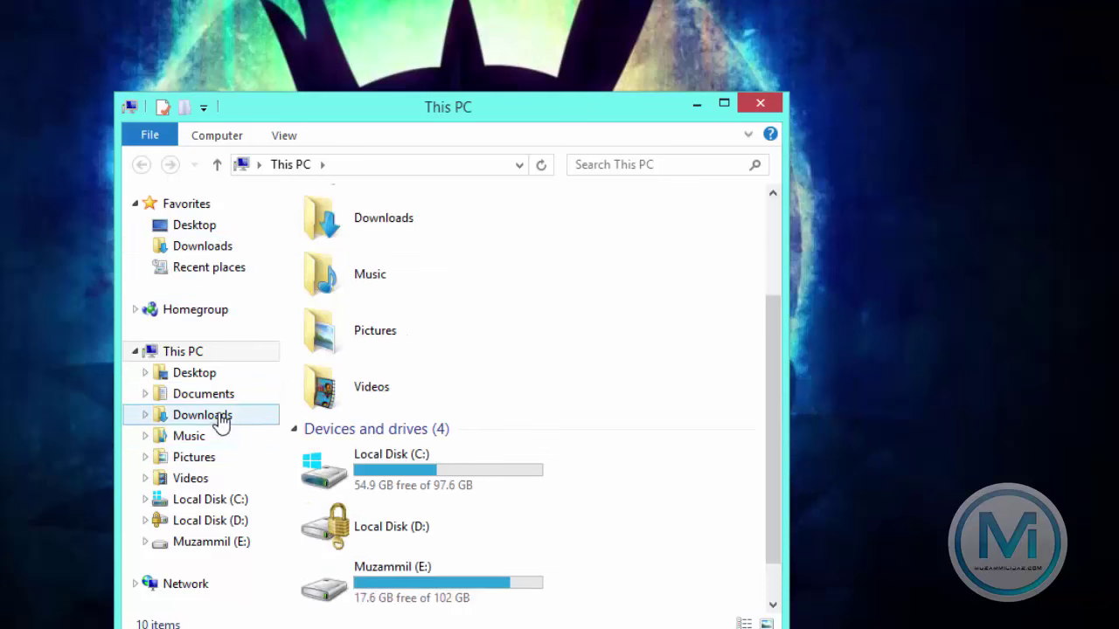
click(201, 394)
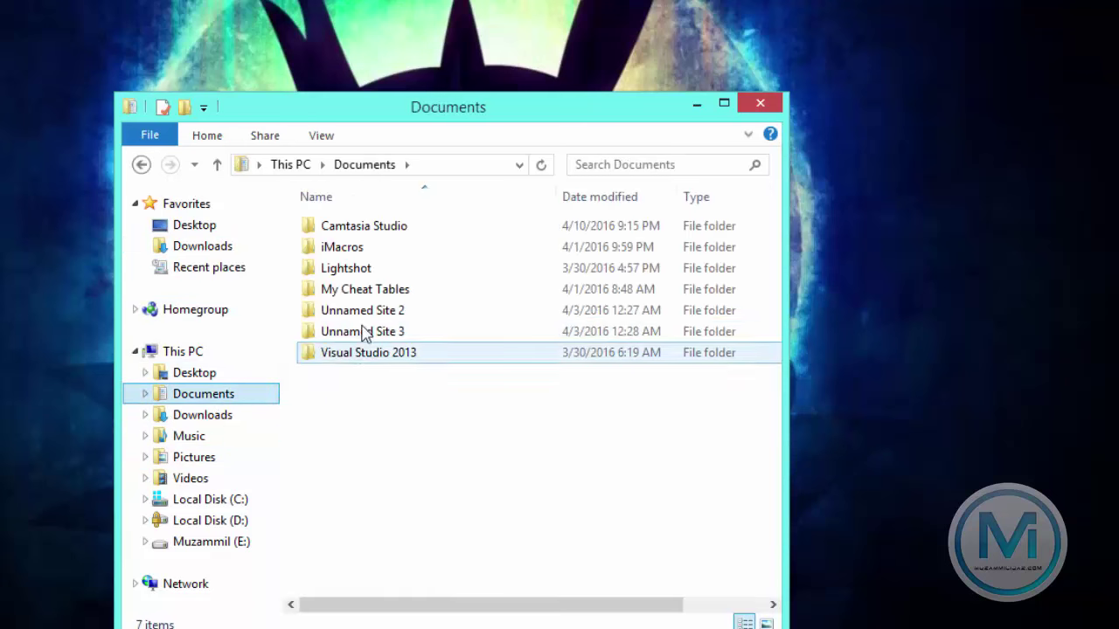
double_click(344, 233)
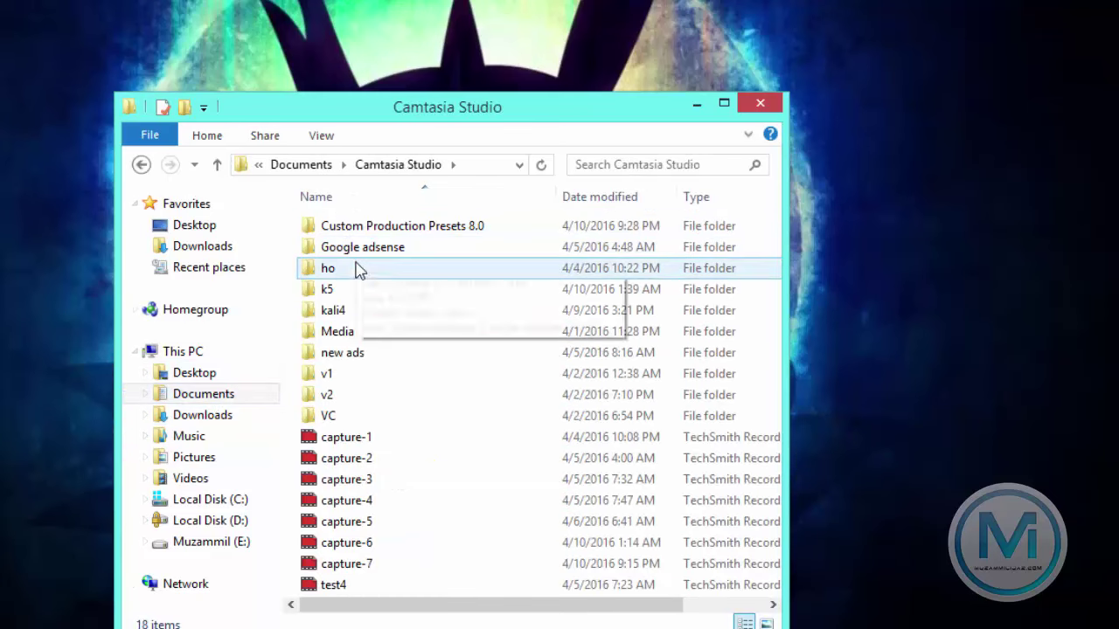
click(355, 252)
double_click(355, 254)
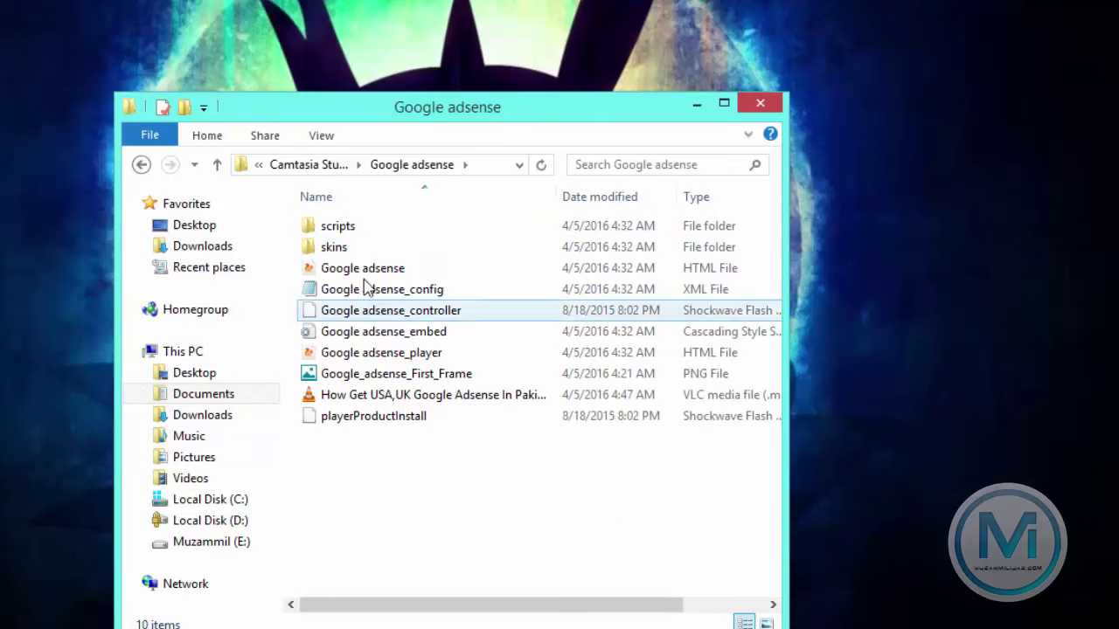
- Show the detailed file properties of the "How Get USA,UK Google Adsense" video
click(376, 405)
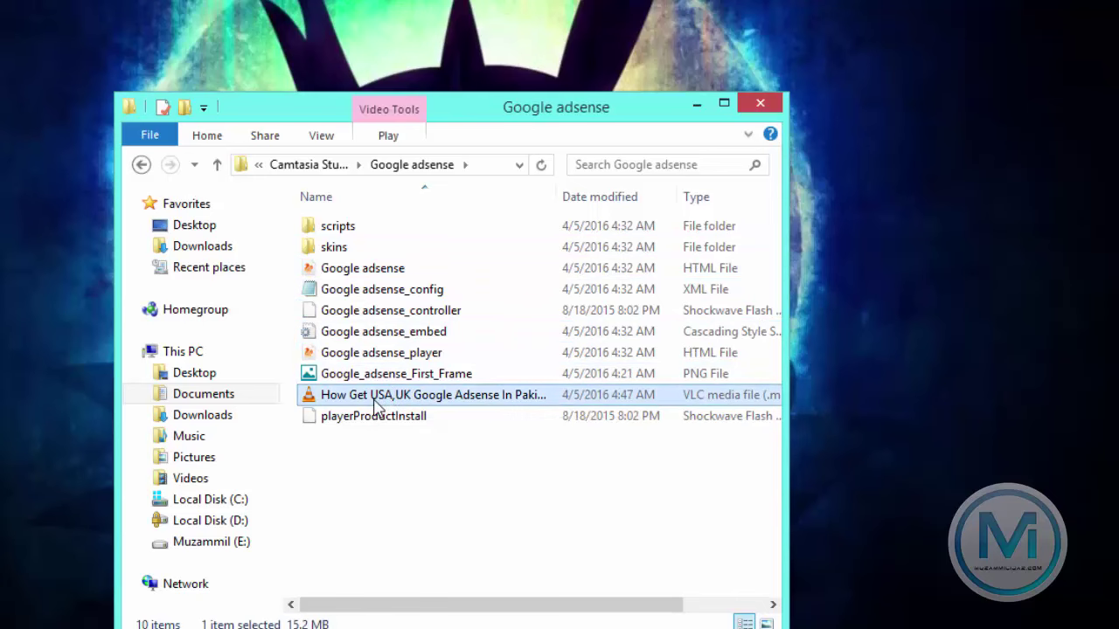
right_click(377, 405)
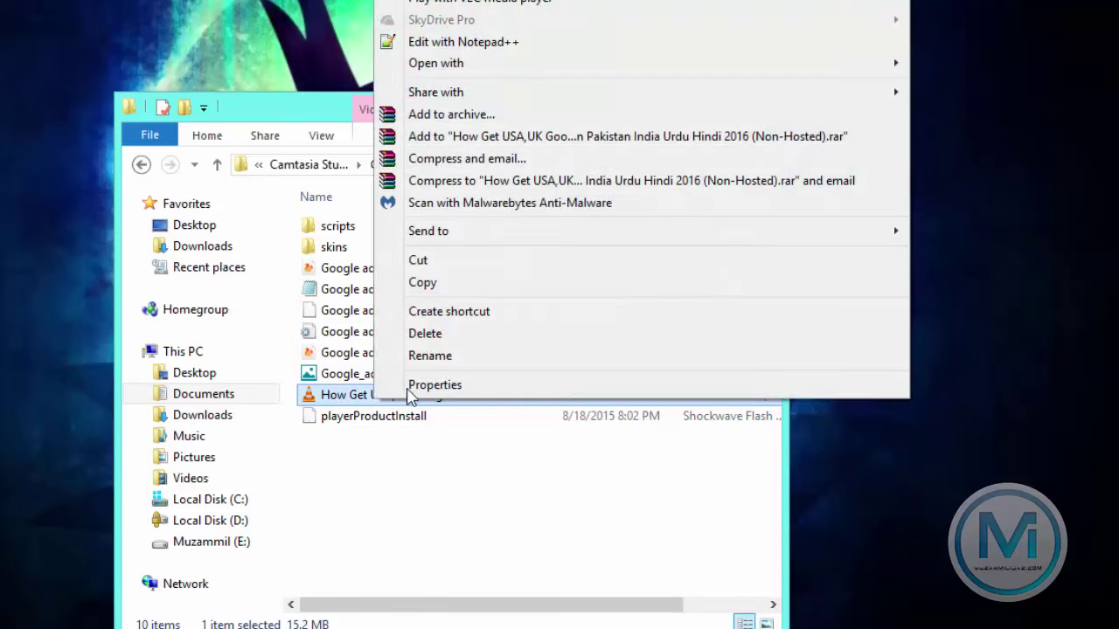
click(411, 386)
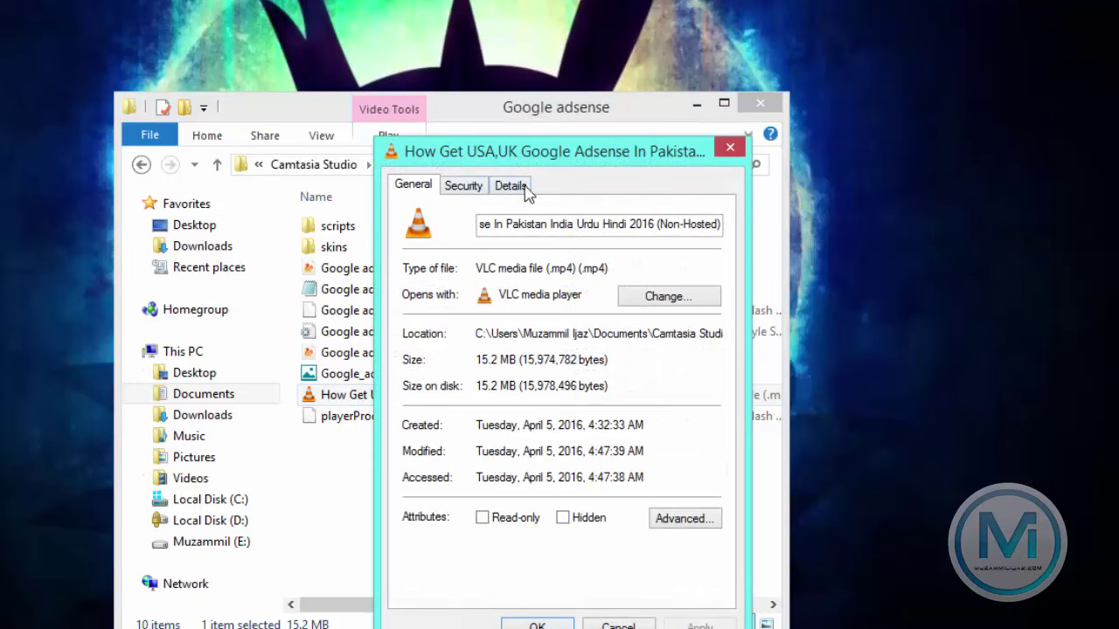
click(524, 187)
- Examine the video's title, subtitle, tags and comments metadata
click(529, 263)
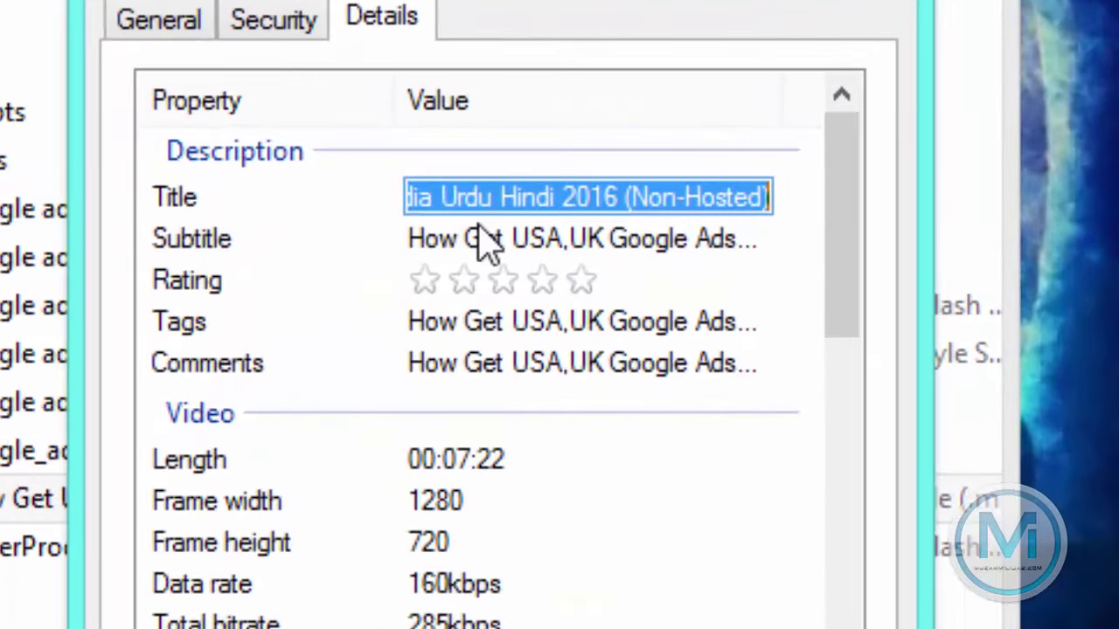
click(499, 249)
click(580, 320)
click(598, 363)
click(600, 375)
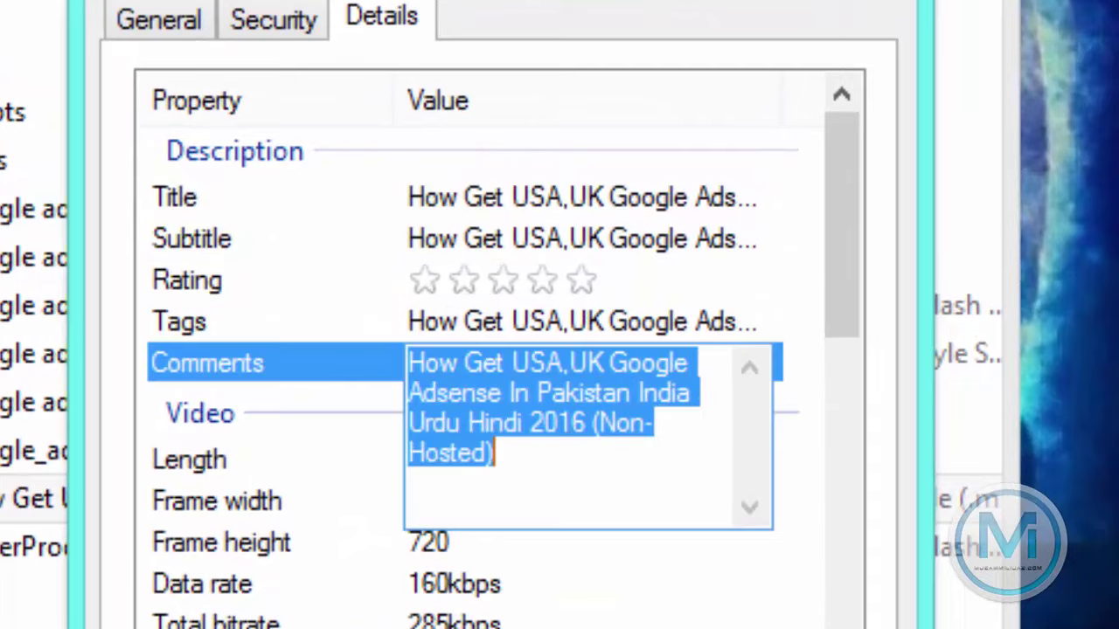
- Close the video's properties and minimize the Google adsense folder window
key(Return)
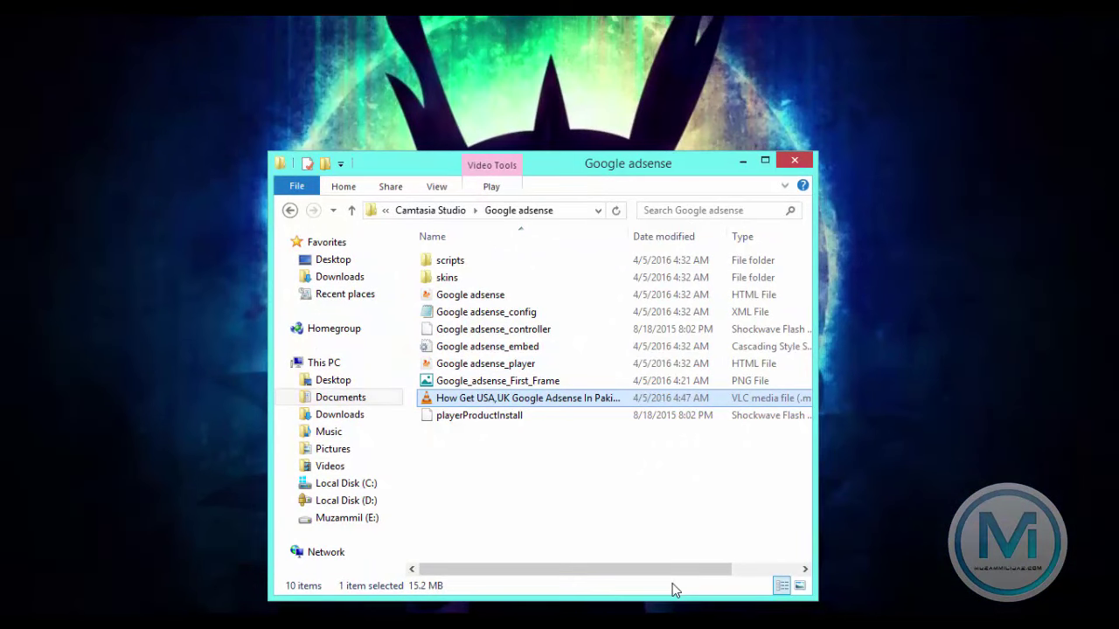
click(743, 160)
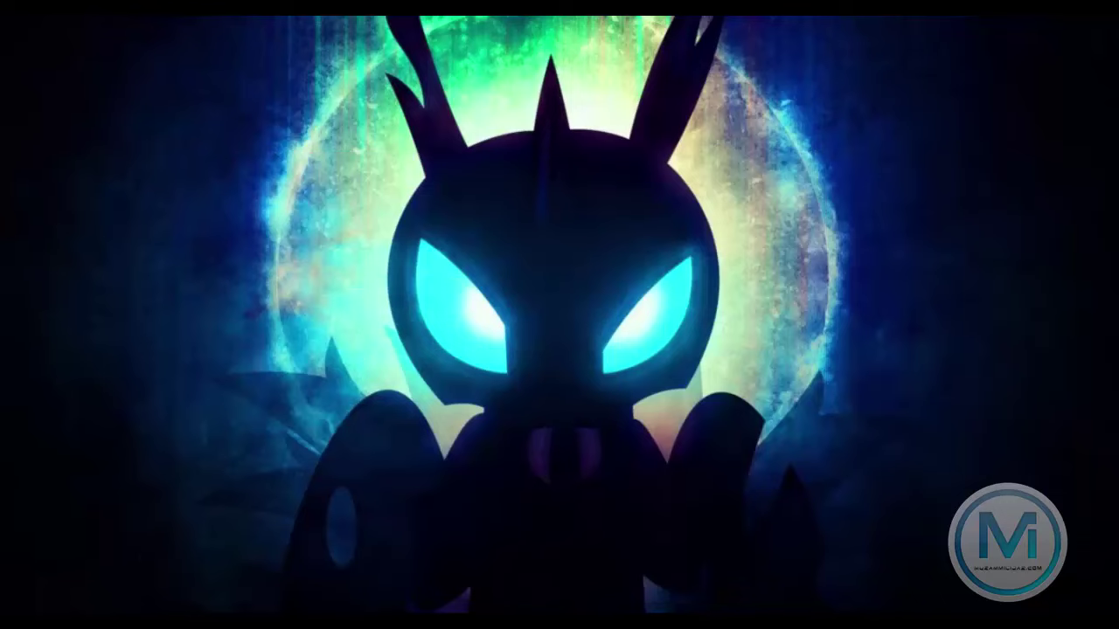
key(F10)
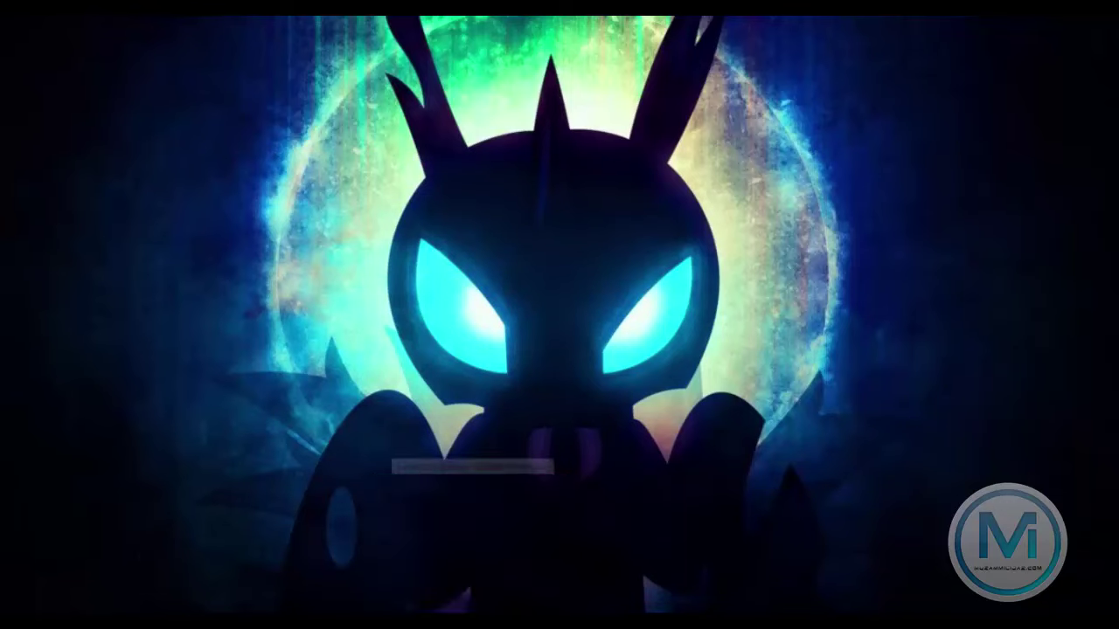